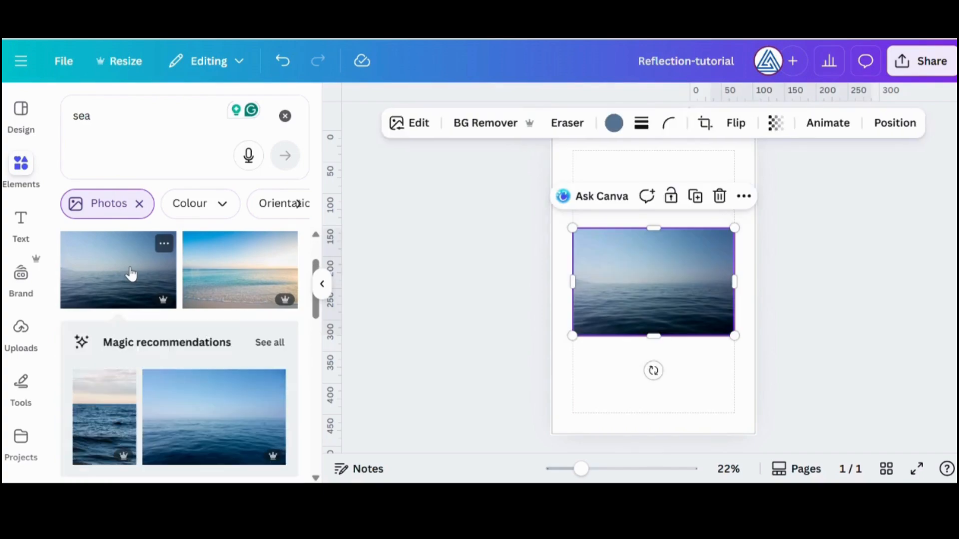
Replace the small sea photo with the same misty sea photo filling the whole page as its background
key(Delete)
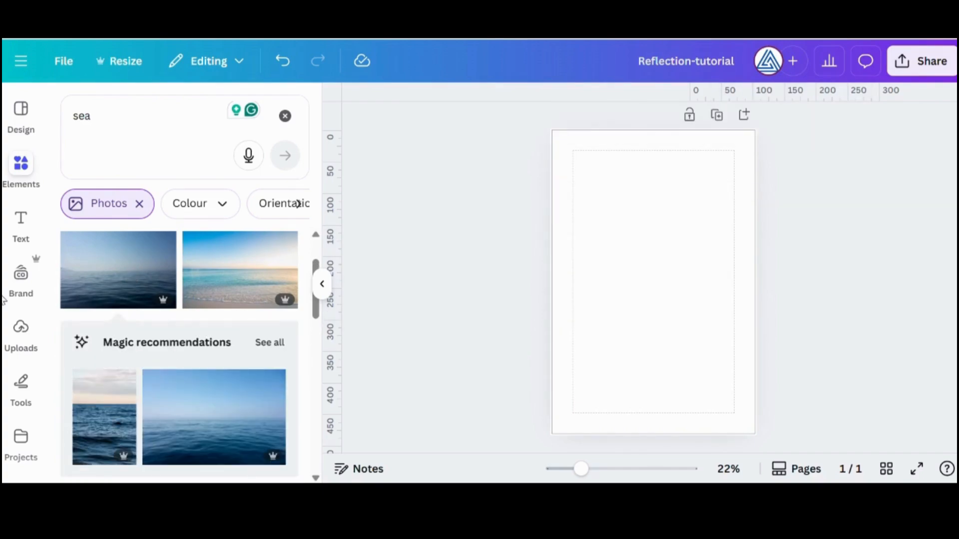
drag(115, 290, 574, 246)
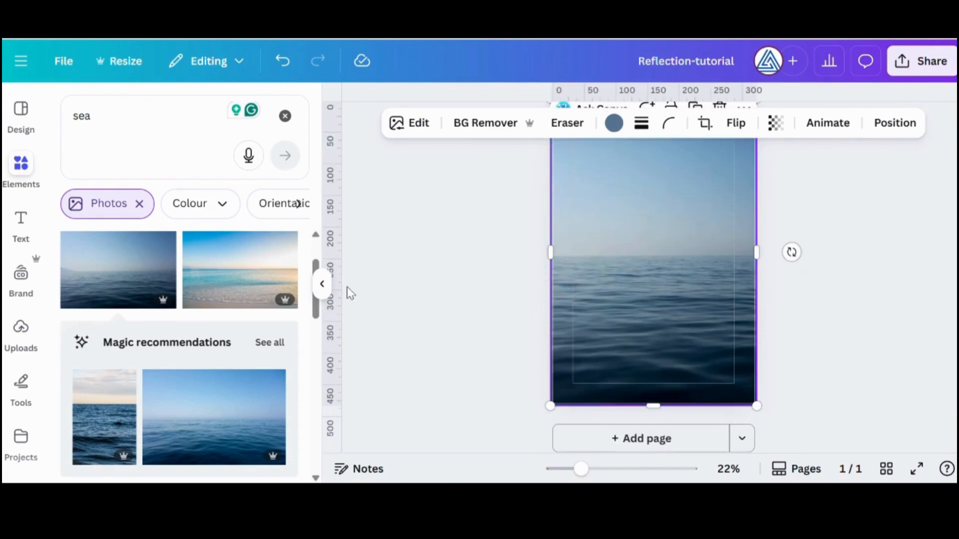
click(322, 284)
click(676, 247)
drag(582, 470, 575, 470)
click(42, 170)
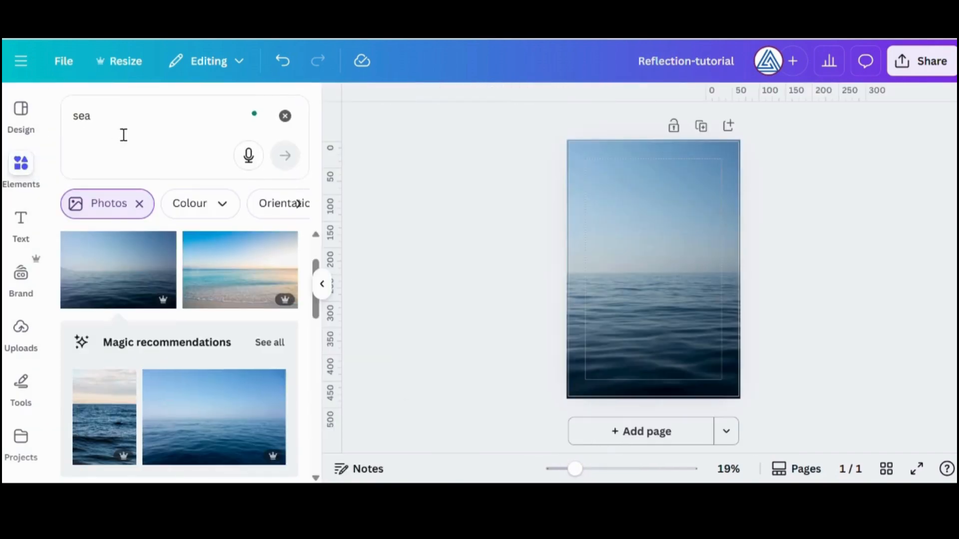
Search the elements for "perfumes" and show all matching photos
click(285, 116)
click(179, 124)
text(perfume)
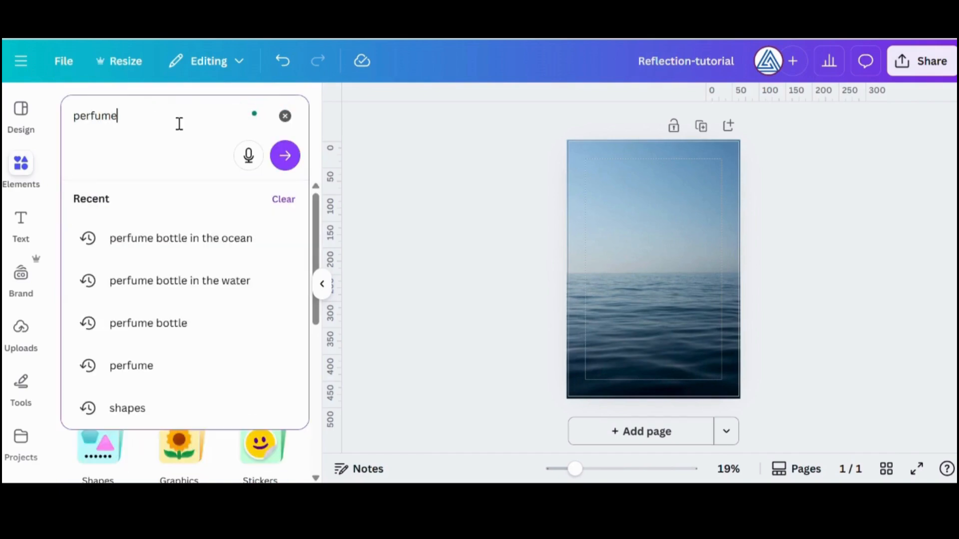
text(s)
key(Return)
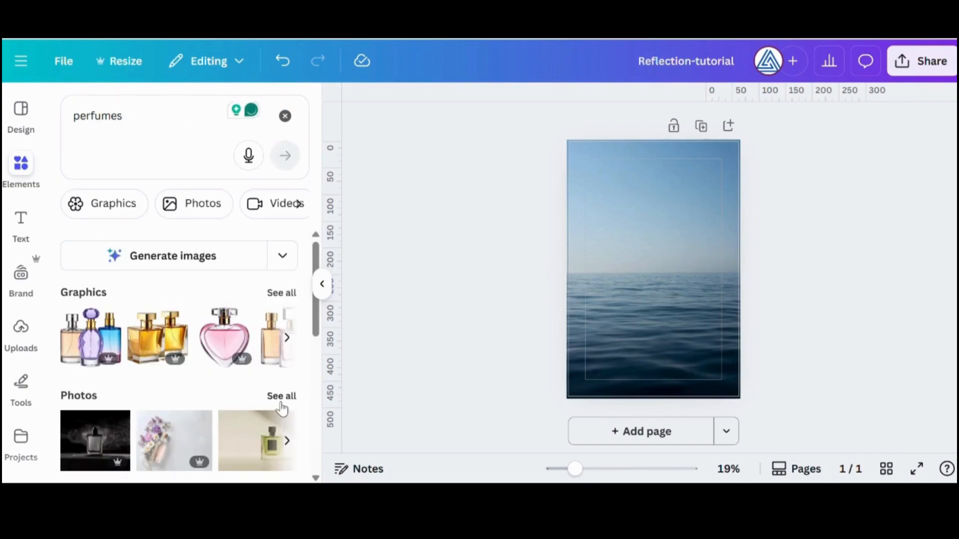
click(281, 396)
Add the photo of the frosted perfume bottle against dark rock to the page and remove its background
scroll(268, 329, down, 5)
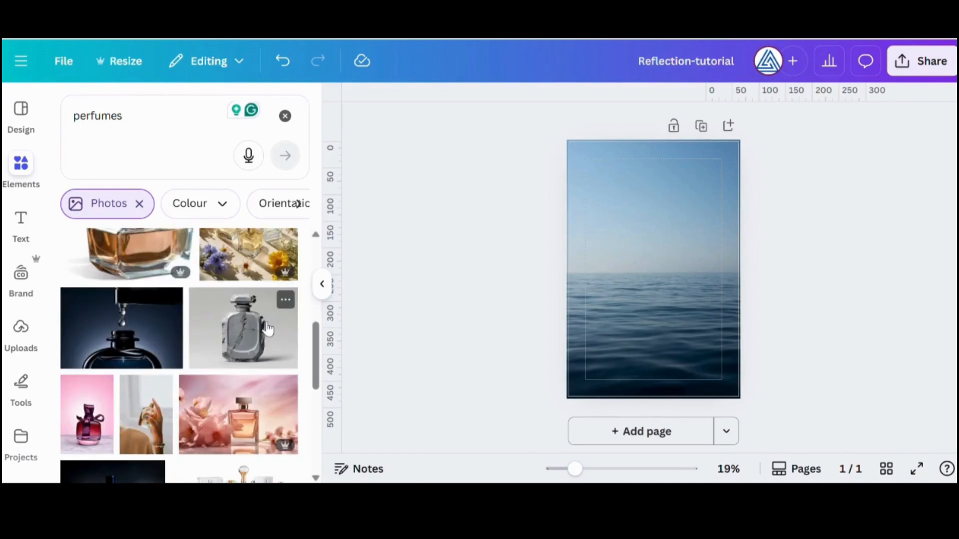
scroll(267, 328, down, 6)
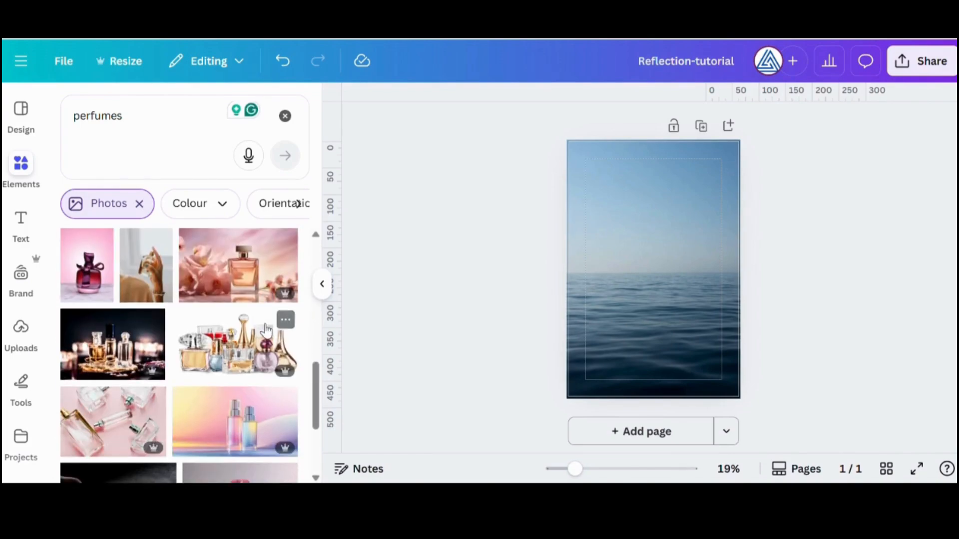
scroll(266, 329, down, 6)
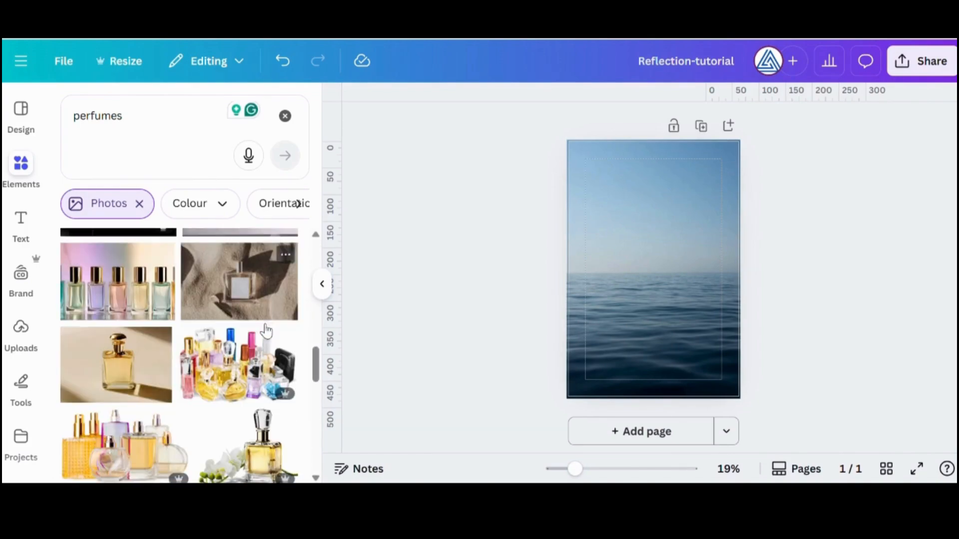
scroll(263, 329, down, 5)
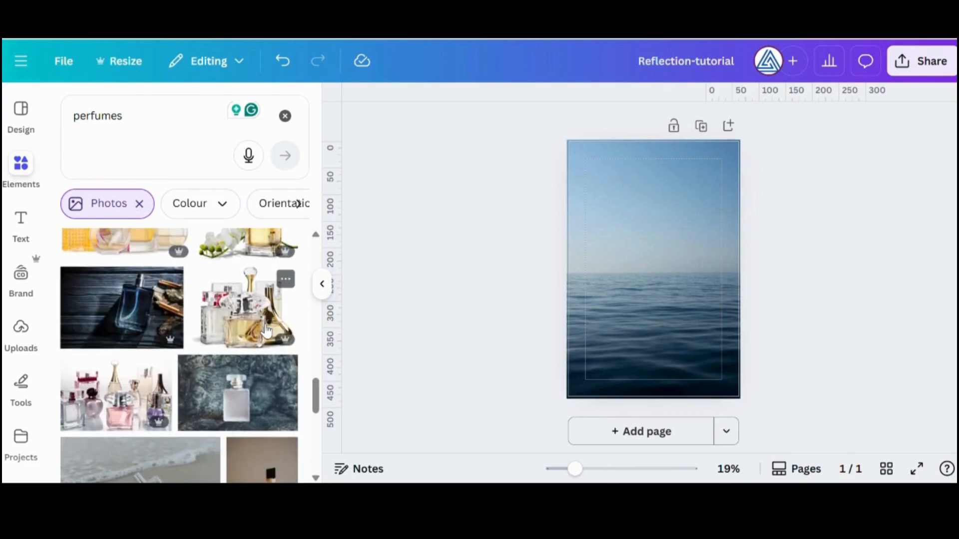
scroll(266, 330, down, 5)
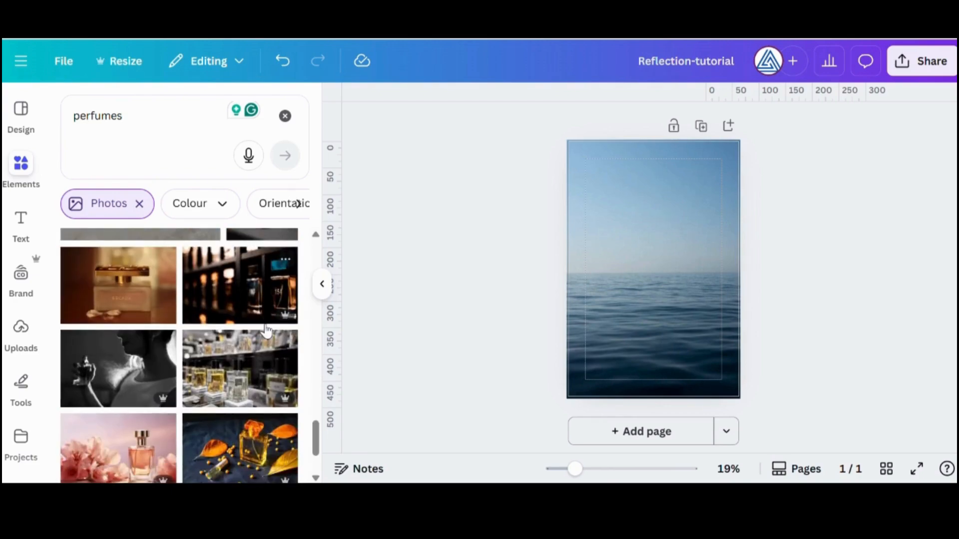
scroll(263, 330, up, 4)
click(250, 329)
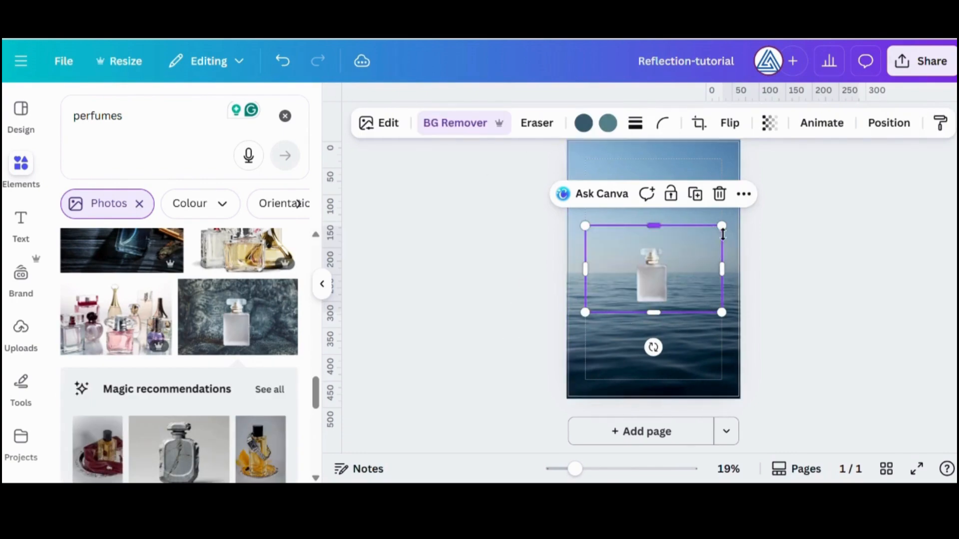
Enlarge the bottle within its frame and crop the empty area on its left side
drag(723, 234, 774, 188)
drag(774, 252, 721, 260)
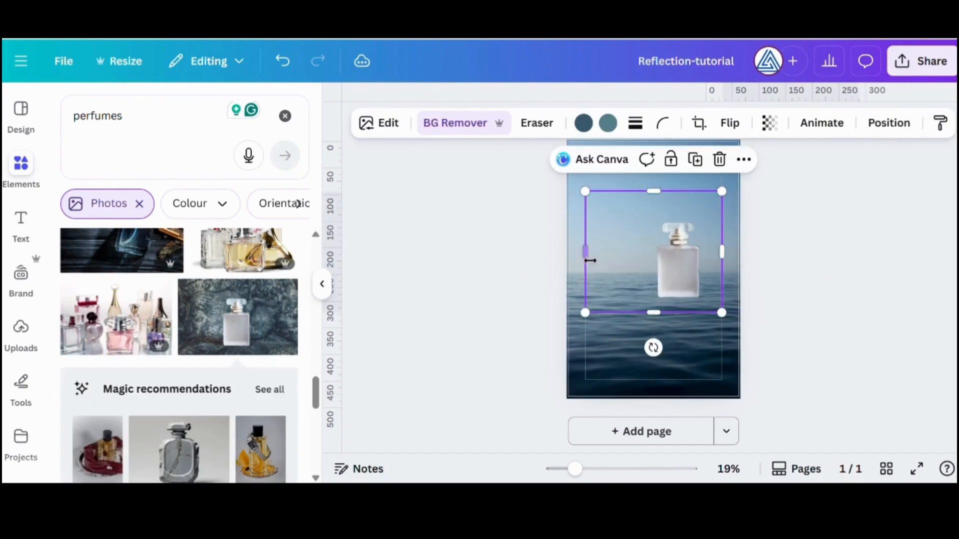
drag(590, 260, 634, 257)
Tilt the bottle clockwise, enlarge it slightly and place it so its base dips below the horizon
drag(676, 345, 638, 349)
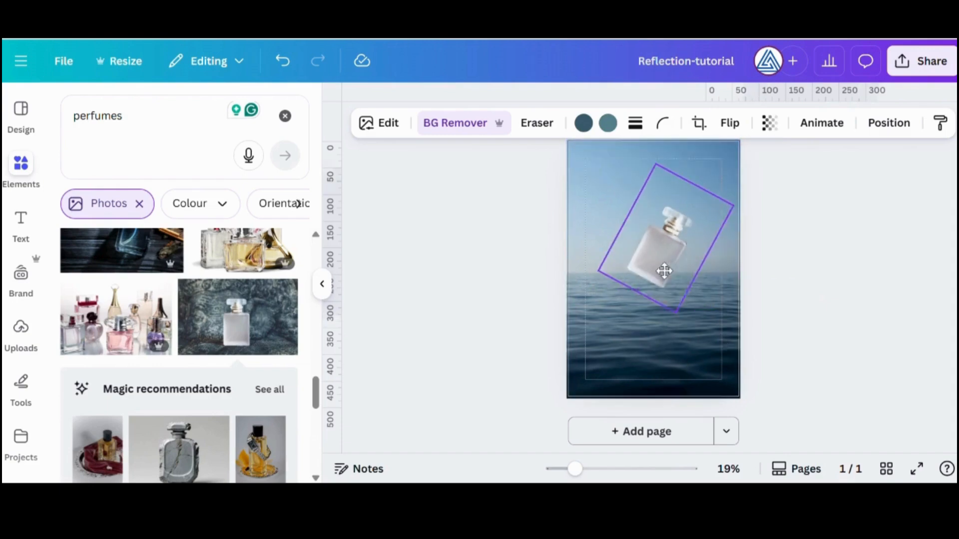
drag(664, 271, 663, 280)
drag(734, 216, 762, 225)
click(657, 271)
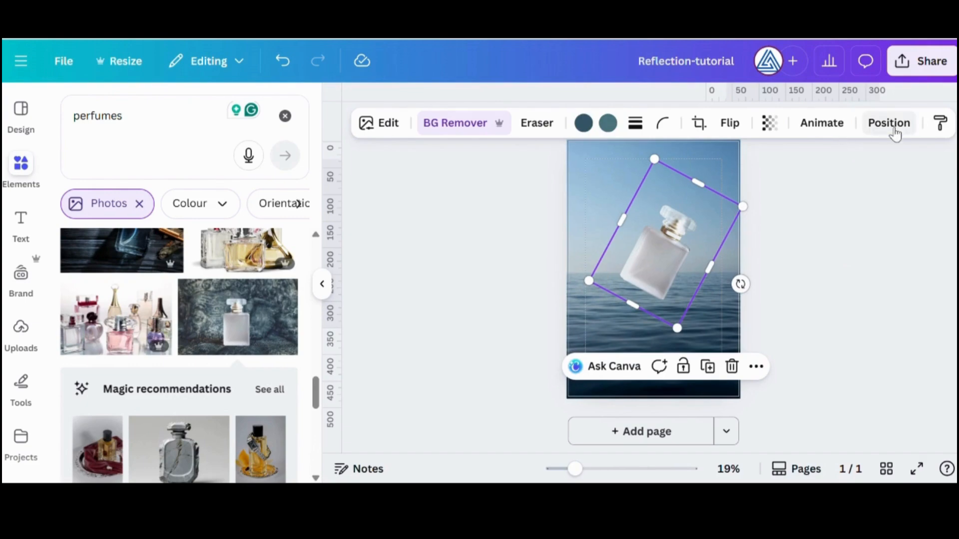
Place a duplicate of the tilted bottle with transparency 35 behind the sea photo
click(770, 124)
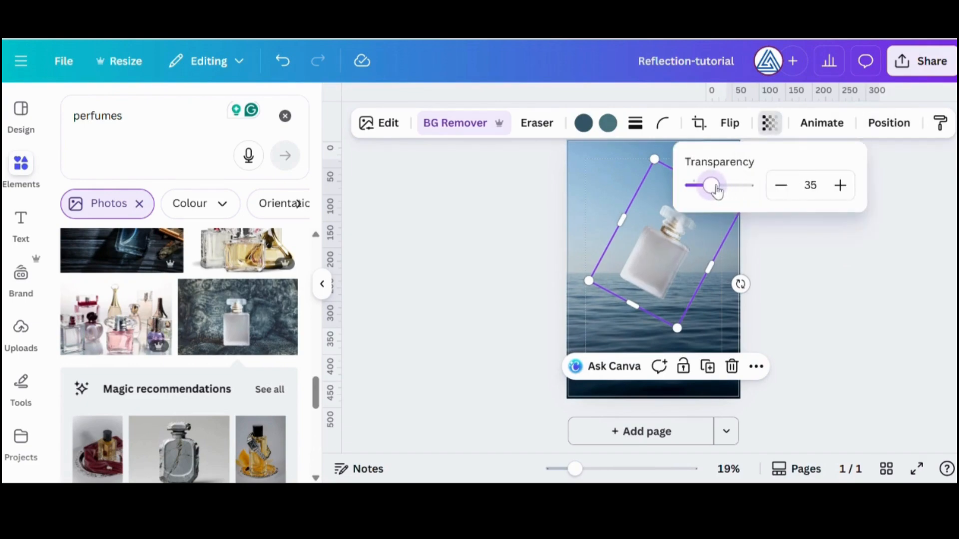
click(889, 123)
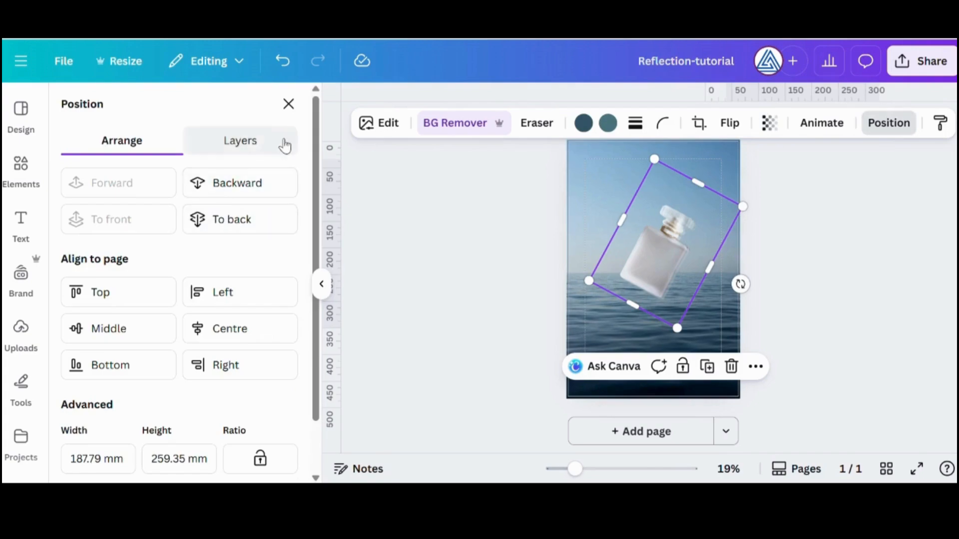
click(242, 220)
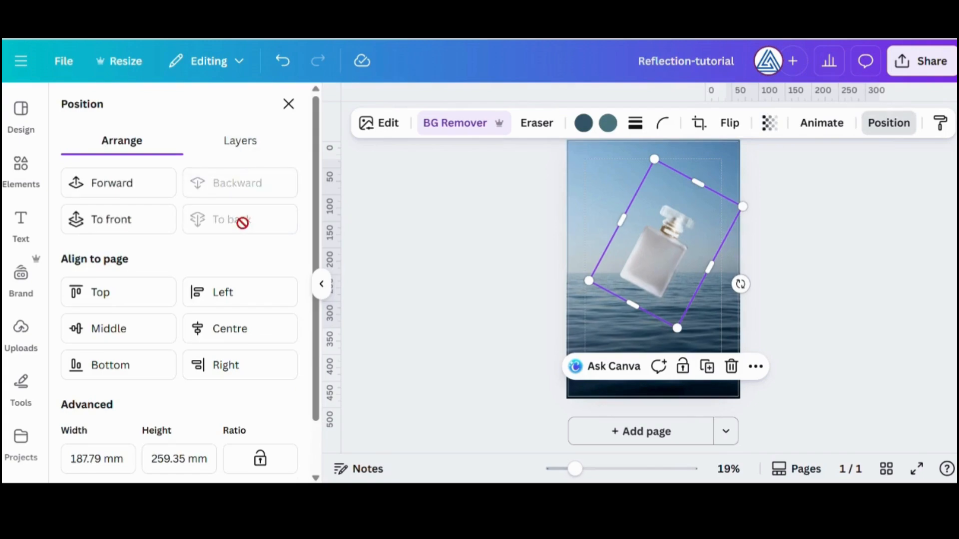
Erase the slanted base of the top bottle layer with the Pixel Eraser at size 20, and reduce that bottle's tilt slightly
click(237, 142)
click(191, 235)
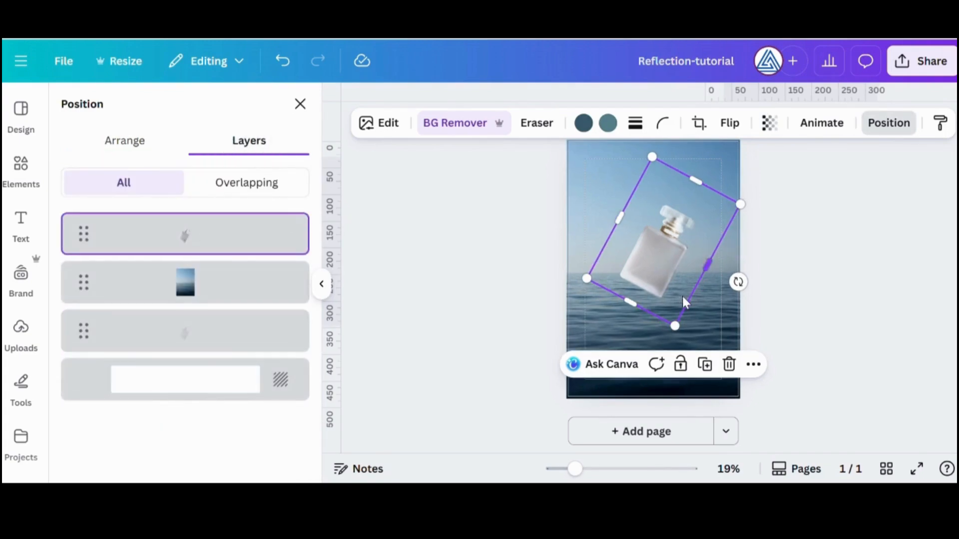
click(532, 124)
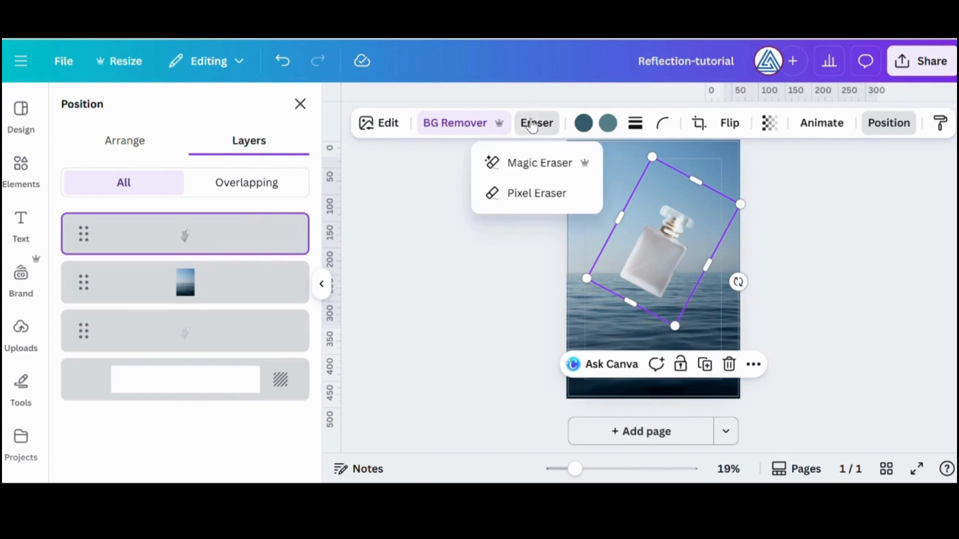
click(538, 198)
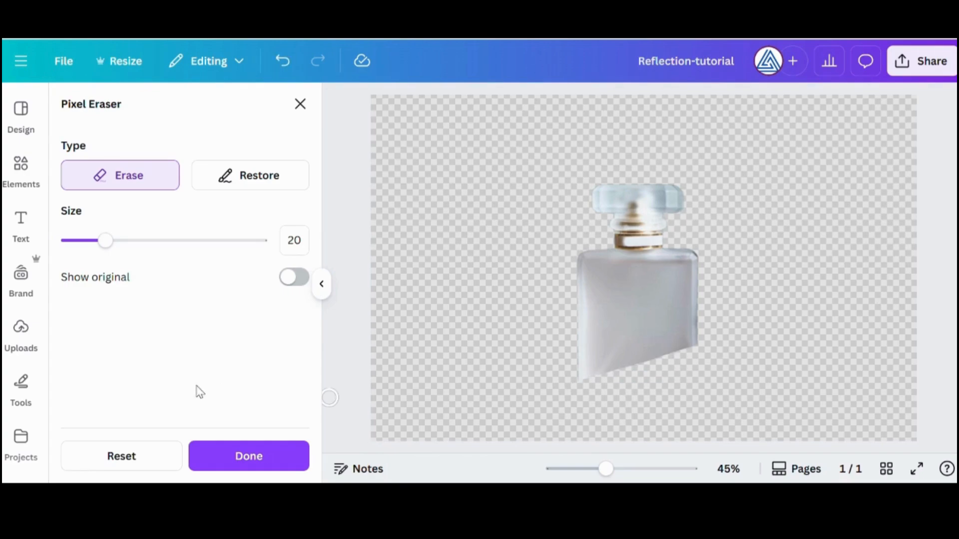
click(230, 459)
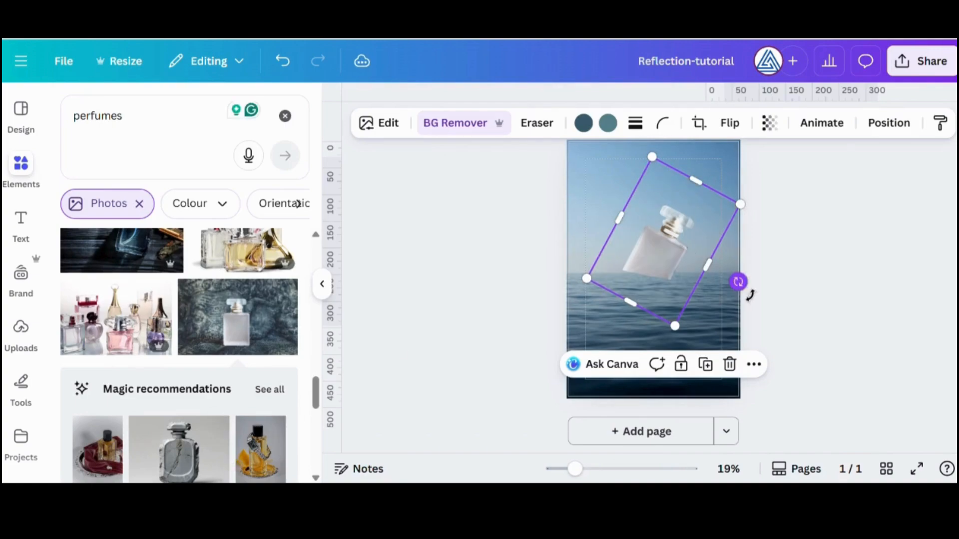
drag(738, 283, 751, 282)
drag(678, 267, 676, 265)
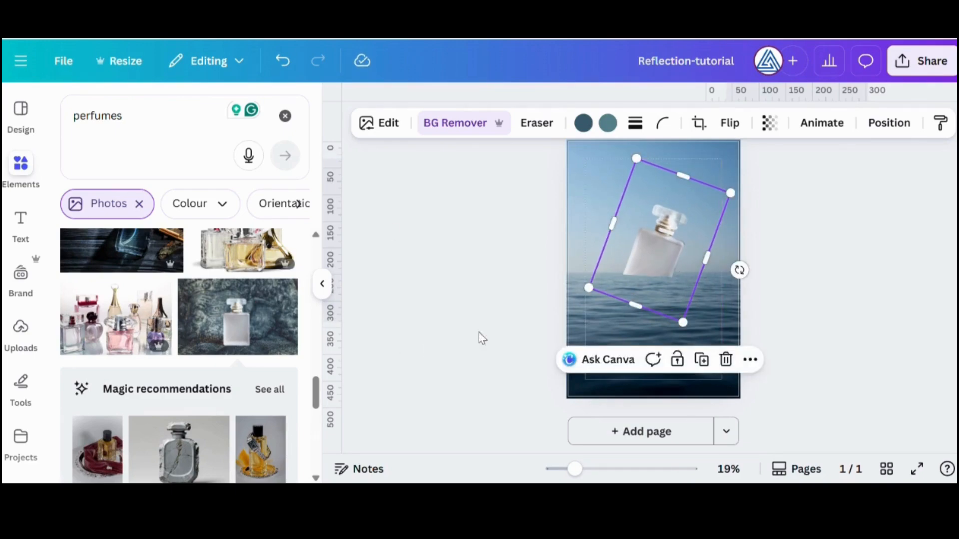
Shift the bottle copy beneath the sea photo slightly up and left, and set its transparency to 71
click(888, 123)
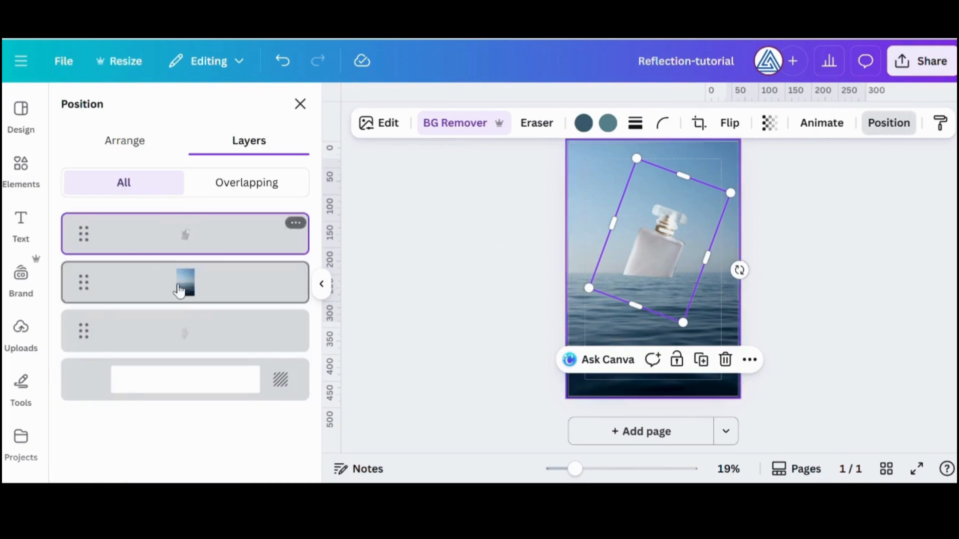
click(194, 339)
mouse_move(698, 206)
mouse_down()
mouse_move(689, 185)
mouse_move(692, 194)
mouse_up()
click(769, 123)
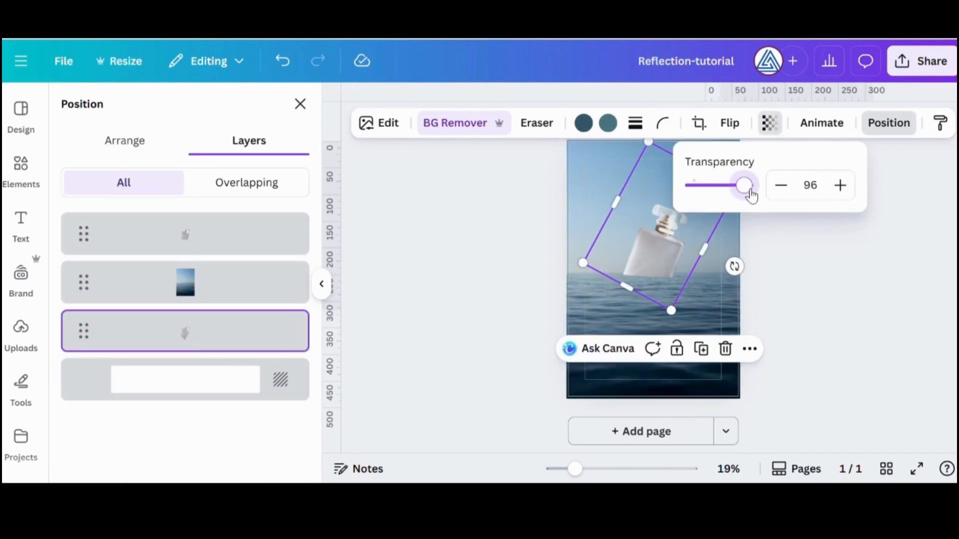
drag(692, 185, 728, 185)
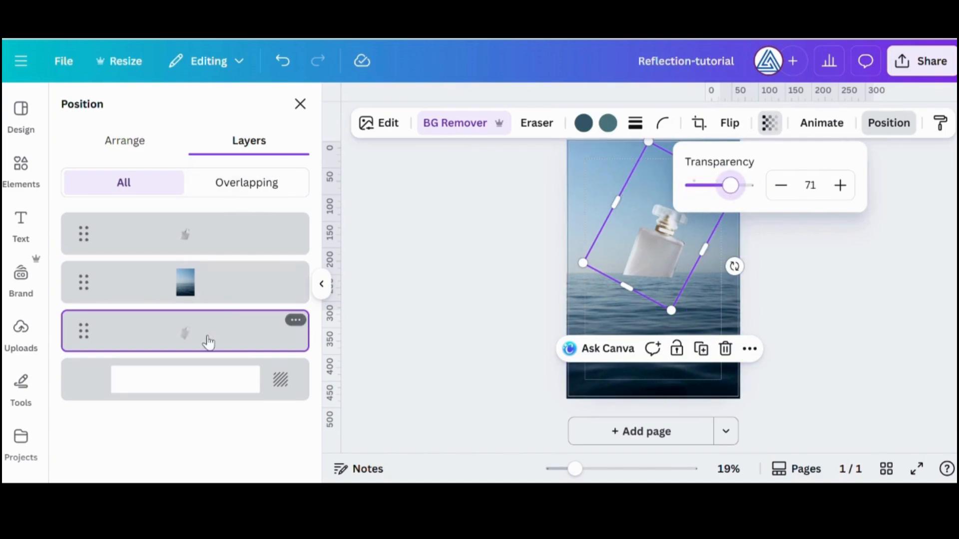
Bring the bottle copy's layer above the sea photo and move and rotate it over the erased bottle
drag(209, 342, 208, 291)
drag(656, 201, 664, 231)
drag(746, 298, 735, 282)
drag(673, 286, 669, 279)
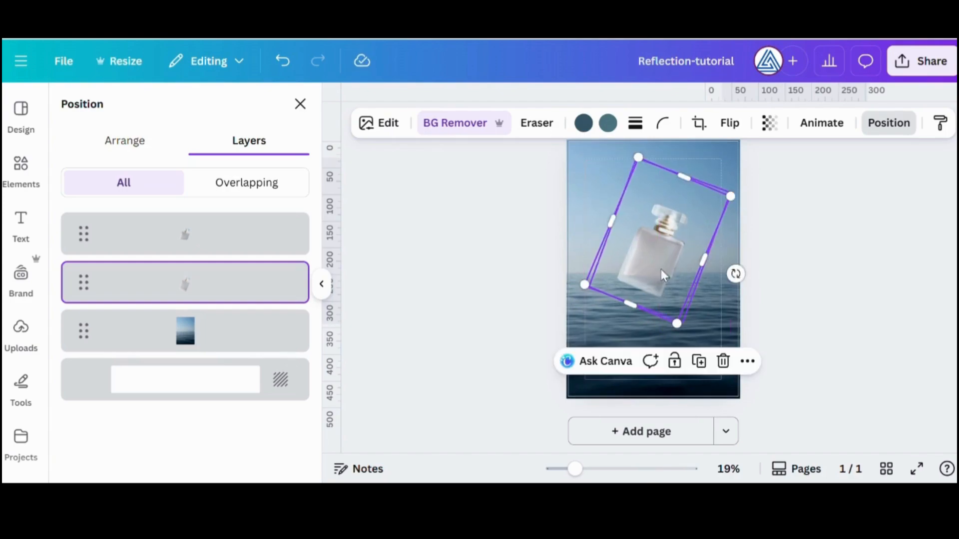
Fine-tune the tilt and position of the semi-transparent bottle copy so its outline matches the erased bottle on top
drag(615, 471, 602, 469)
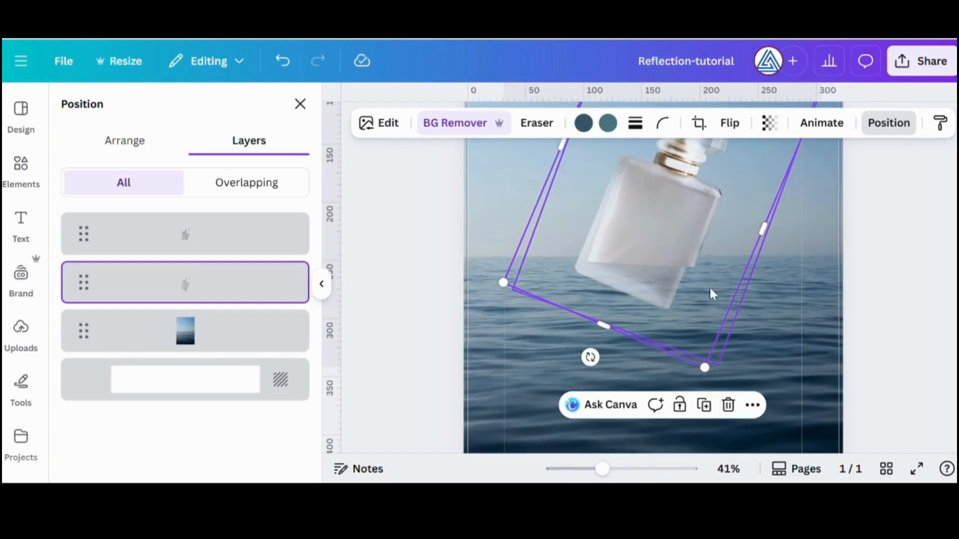
drag(590, 357, 610, 362)
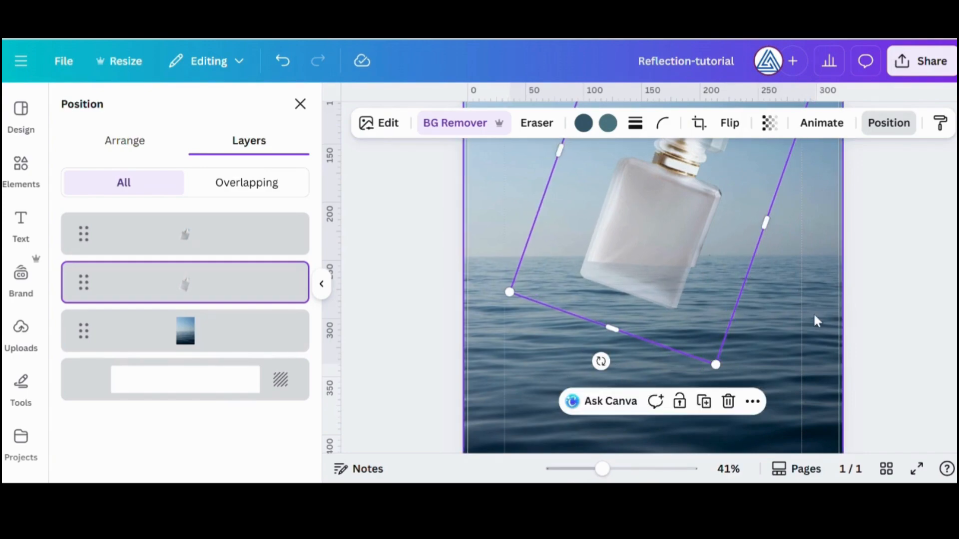
mouse_move(734, 231)
mouse_down()
mouse_move(763, 298)
mouse_move(736, 246)
mouse_move(769, 241)
mouse_move(749, 228)
mouse_move(742, 240)
mouse_move(735, 234)
mouse_up()
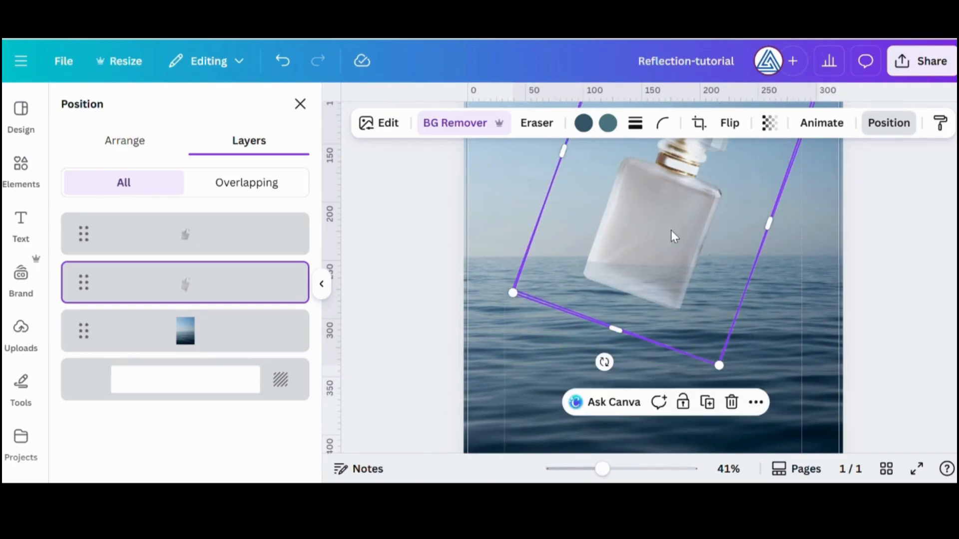
click(888, 130)
scroll(809, 300, up, 3)
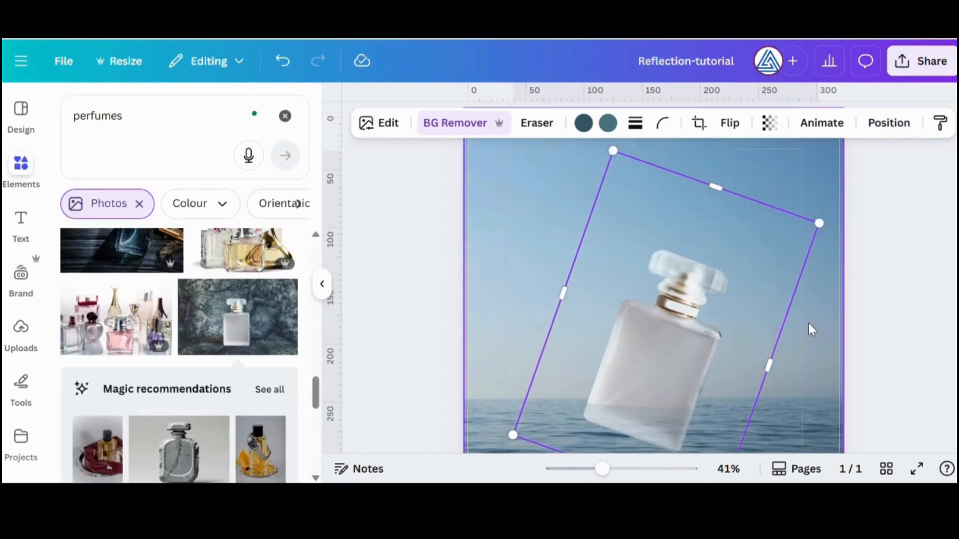
scroll(809, 327, down, 1)
mouse_move(681, 322)
mouse_down()
mouse_move(688, 330)
mouse_move(678, 322)
mouse_up()
Set the transparency of the full bottle copy beneath the erased bottle to 36
click(889, 123)
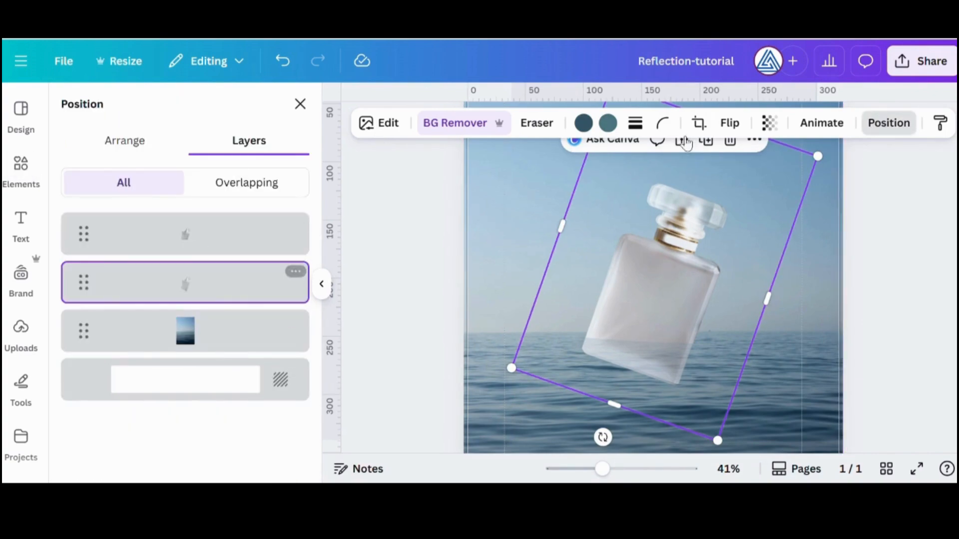
click(769, 123)
drag(732, 188, 709, 187)
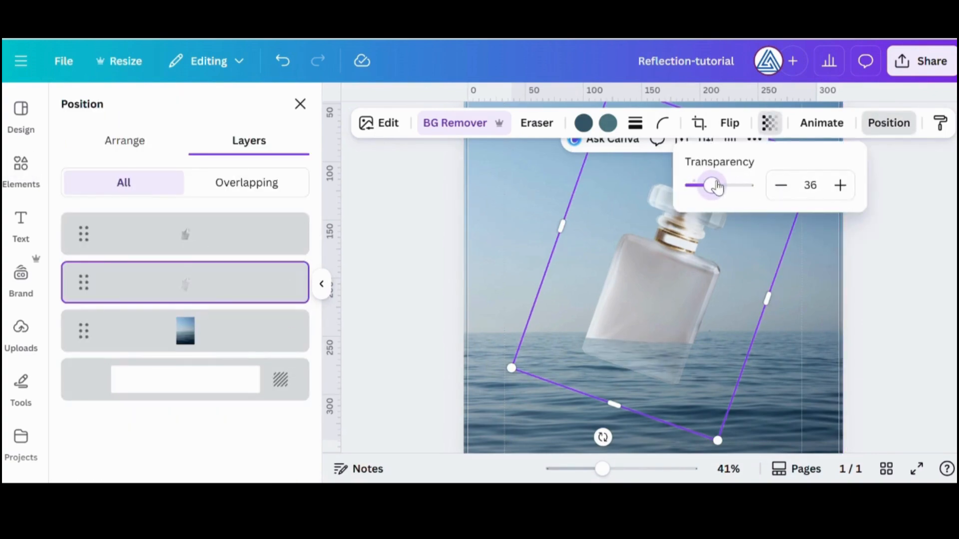
Nudge the top erased bottle layer slightly upward and rotate it a little to line up with the faded copy
click(303, 232)
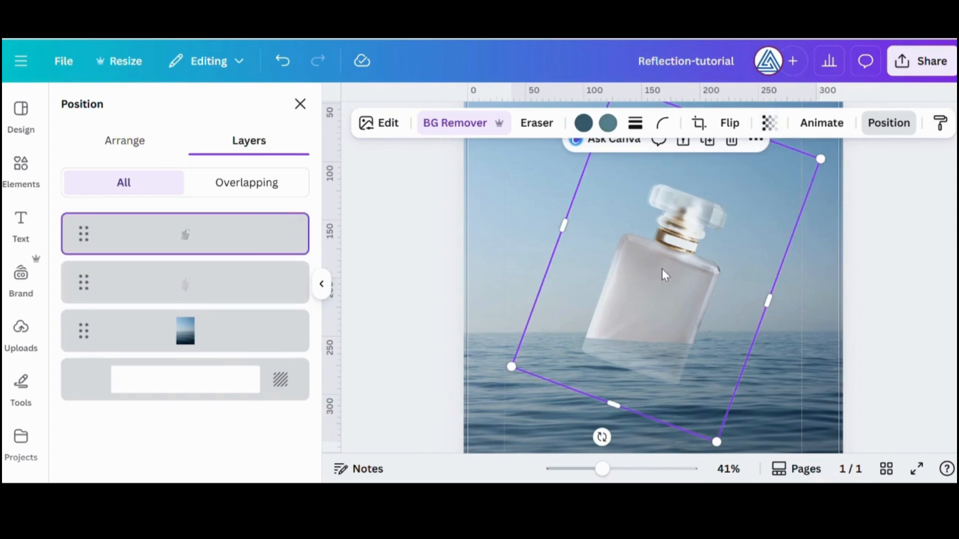
drag(663, 273, 672, 271)
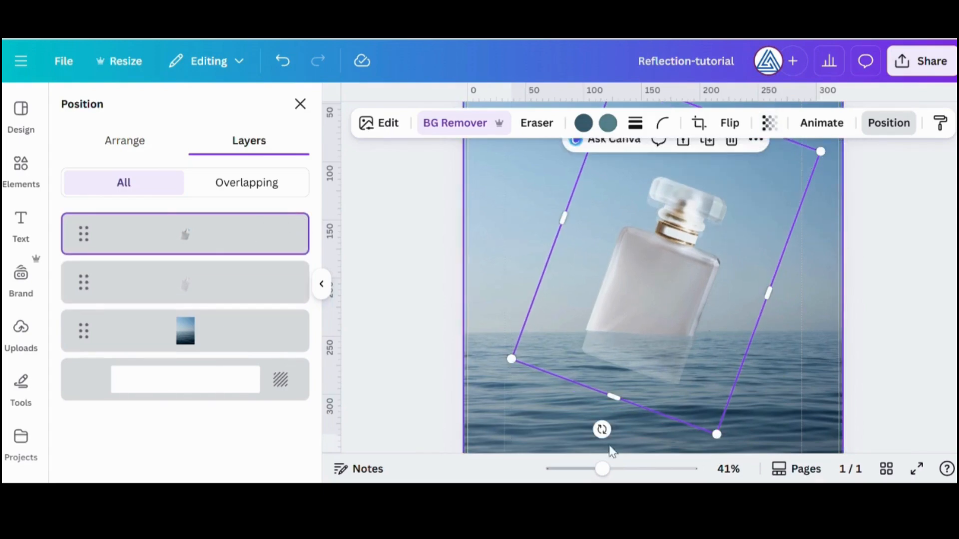
drag(605, 434, 617, 439)
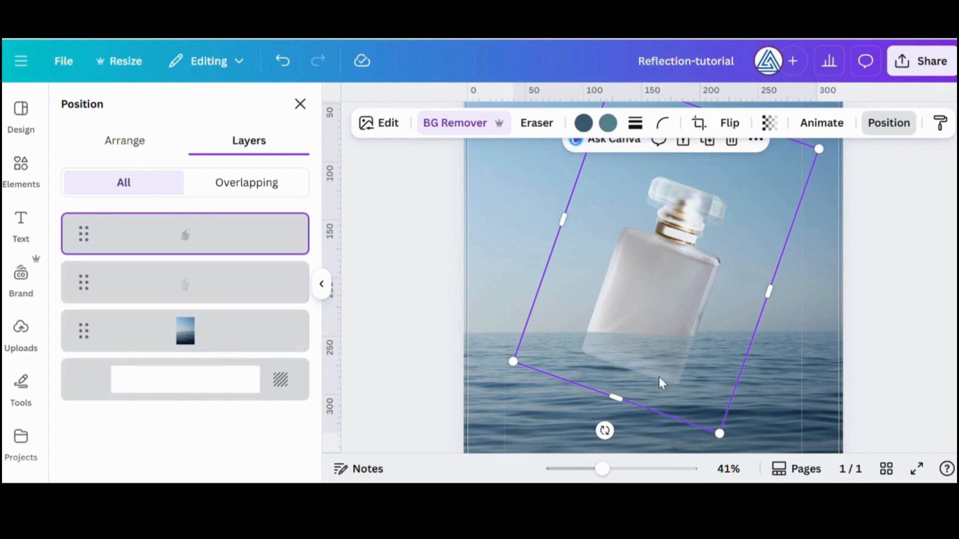
Select the full faded bottle copy beneath the erased bottle and nudge it slightly up to align the two outlines
click(889, 123)
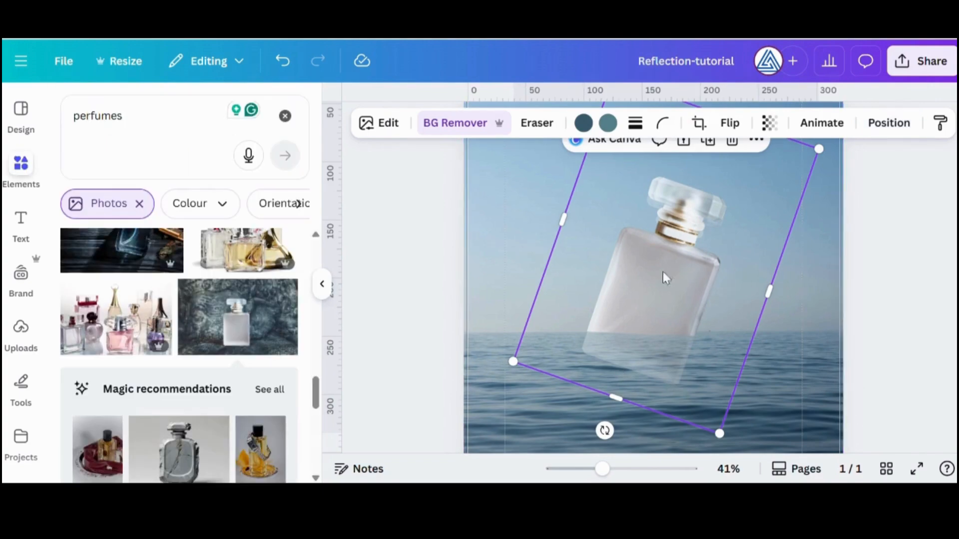
click(887, 123)
click(249, 185)
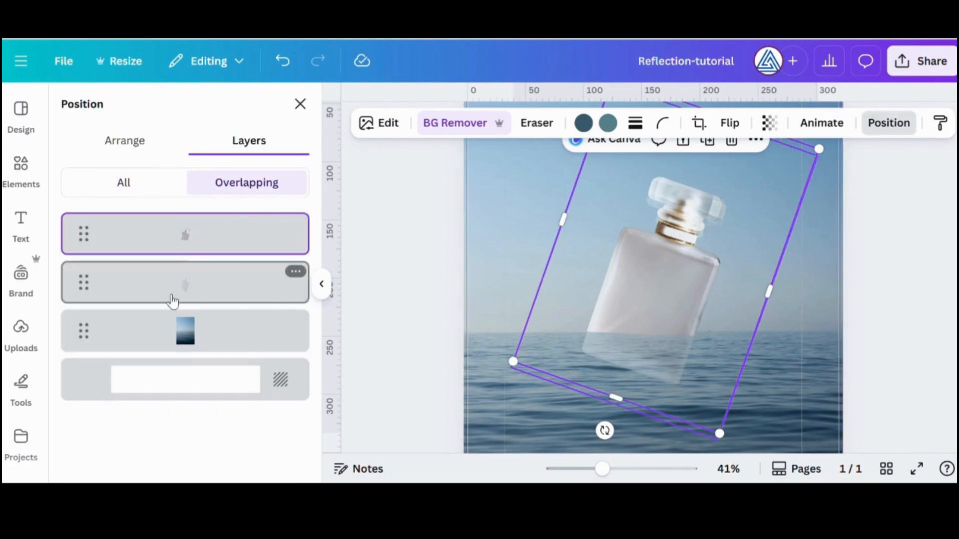
click(145, 185)
click(190, 293)
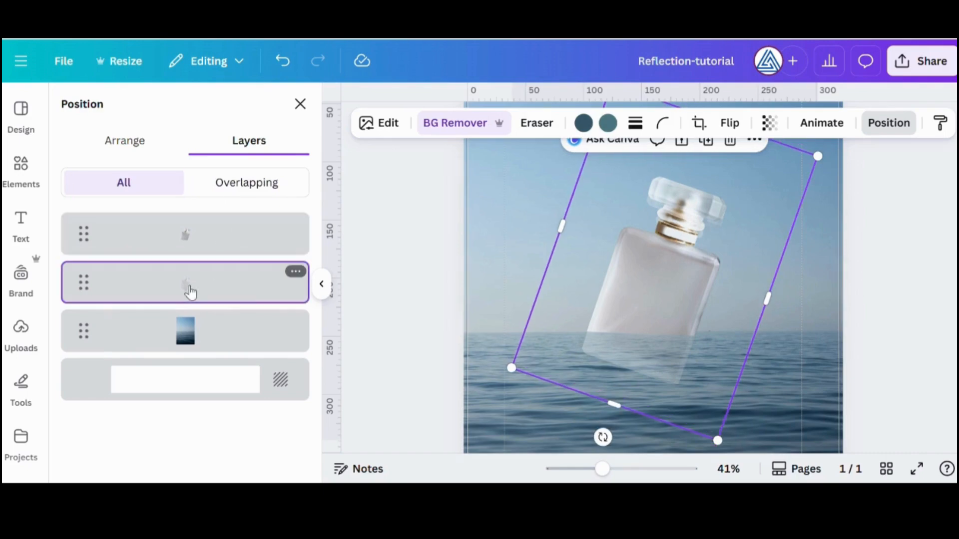
drag(722, 353, 727, 349)
click(870, 298)
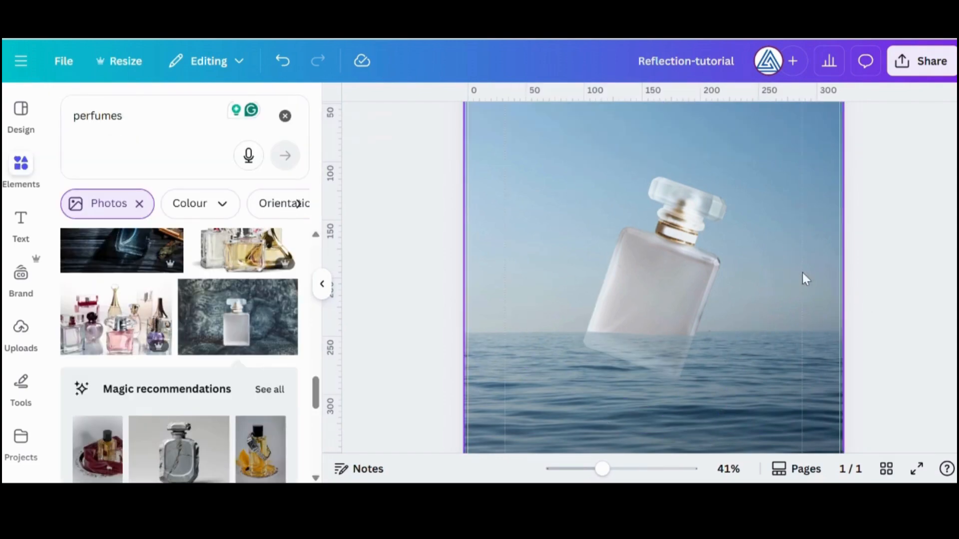
Group the erased bottle with its faded copy and move the group slightly to the right over the sea
click(790, 198)
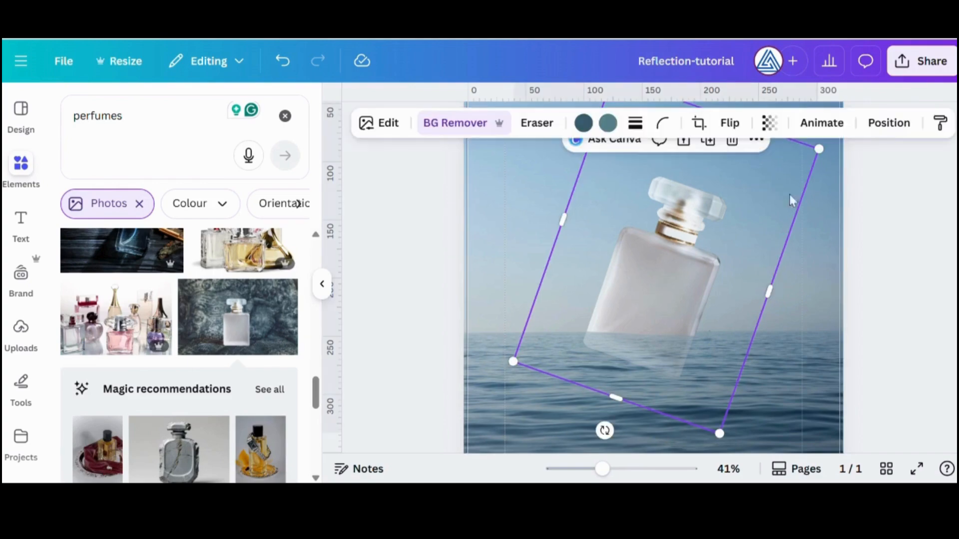
click(888, 125)
shift+click(162, 297)
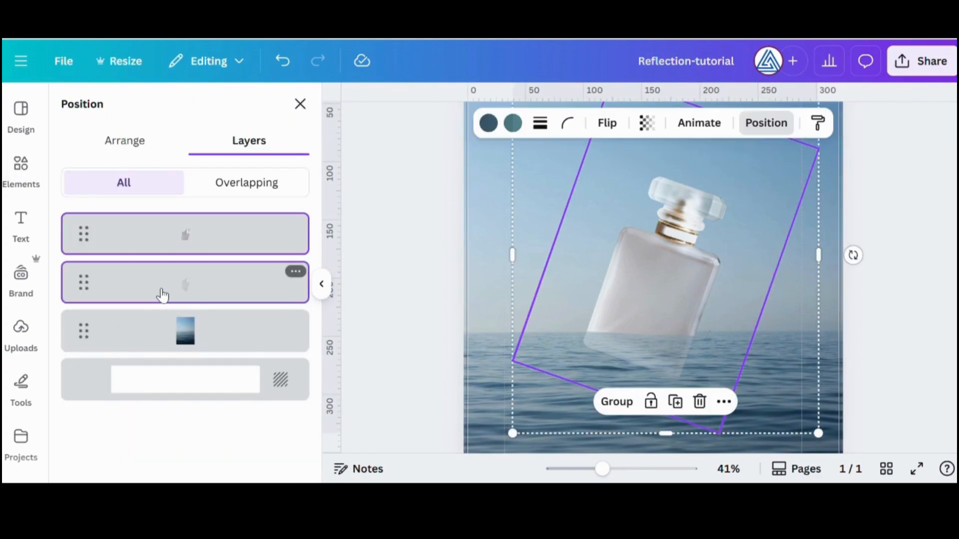
click(215, 227)
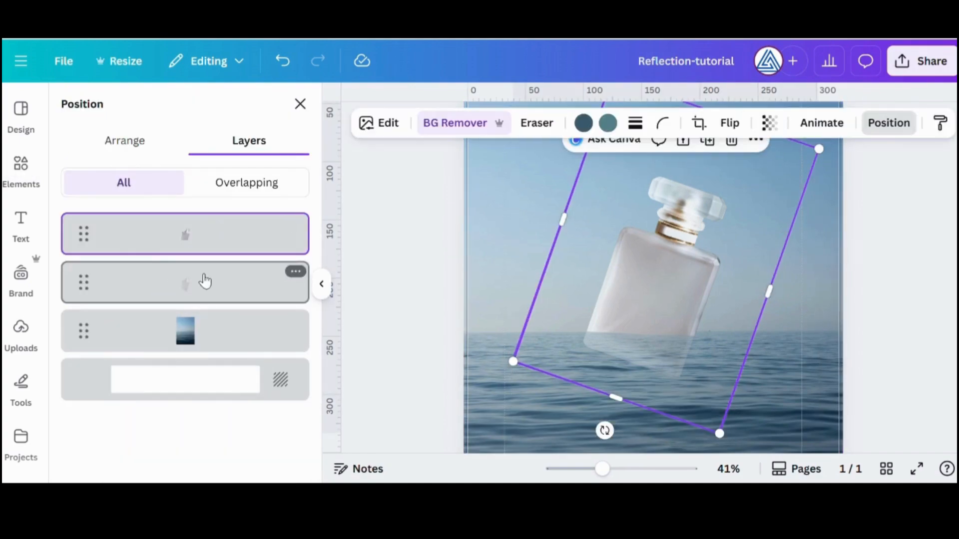
shift+click(205, 282)
click(616, 402)
drag(699, 320, 721, 314)
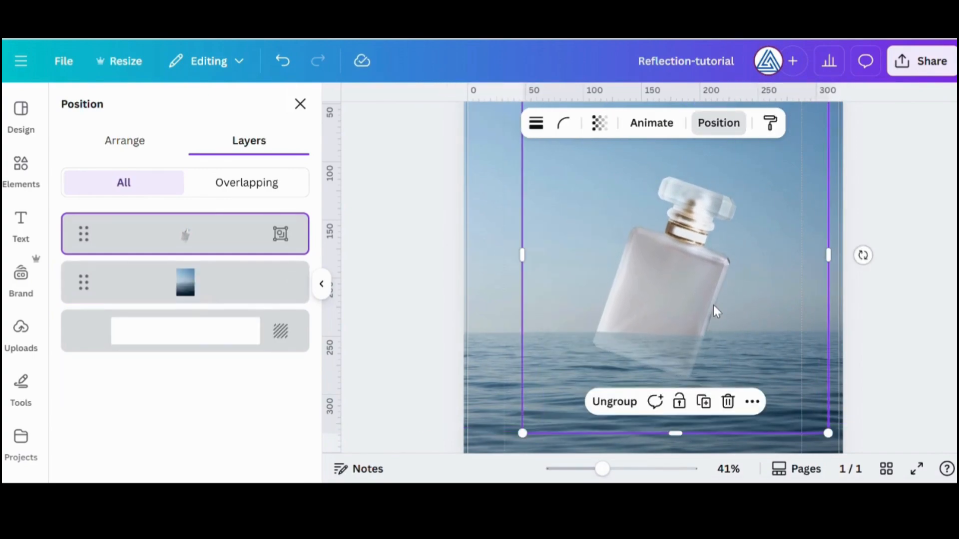
drag(604, 472, 579, 469)
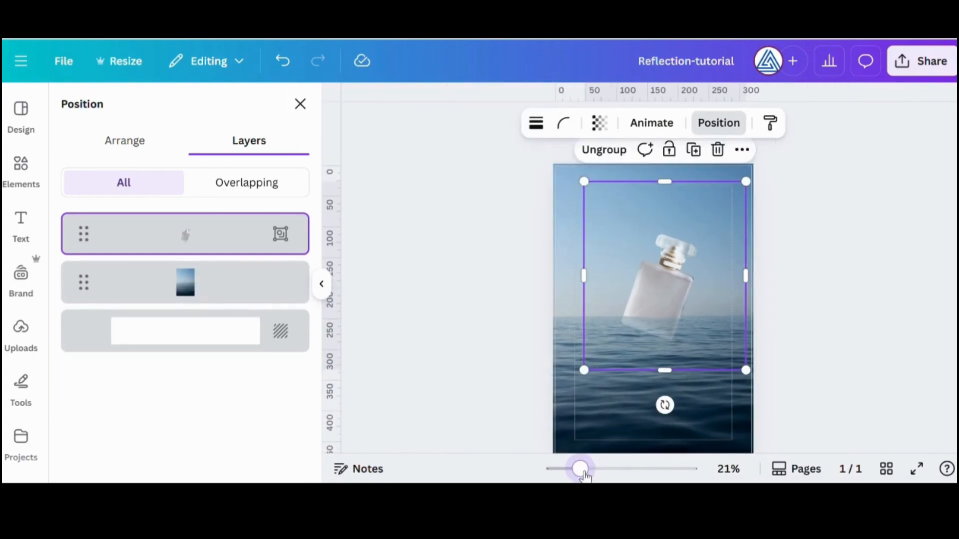
click(805, 348)
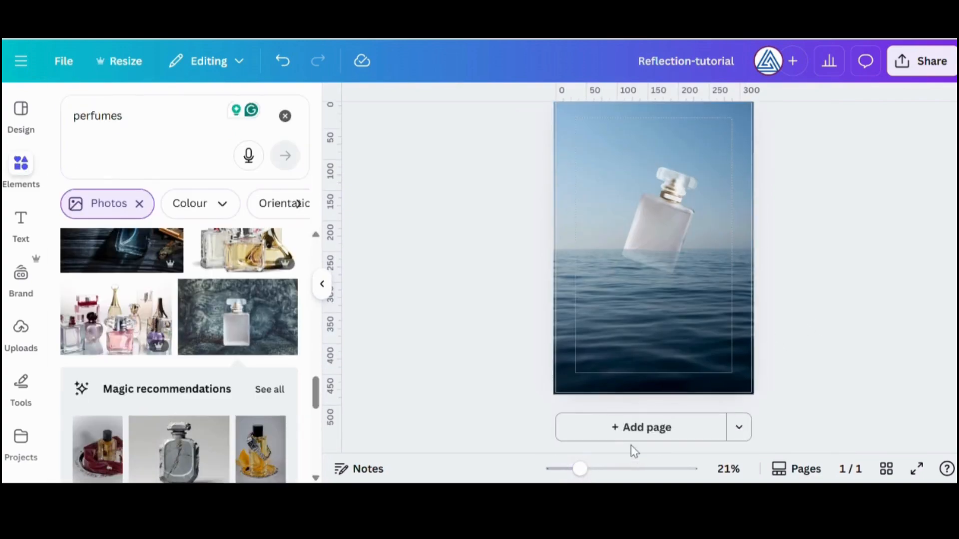
Add a second page and fill the background behind its bottle with the 25-second orange sunset beach video
click(650, 428)
click(322, 283)
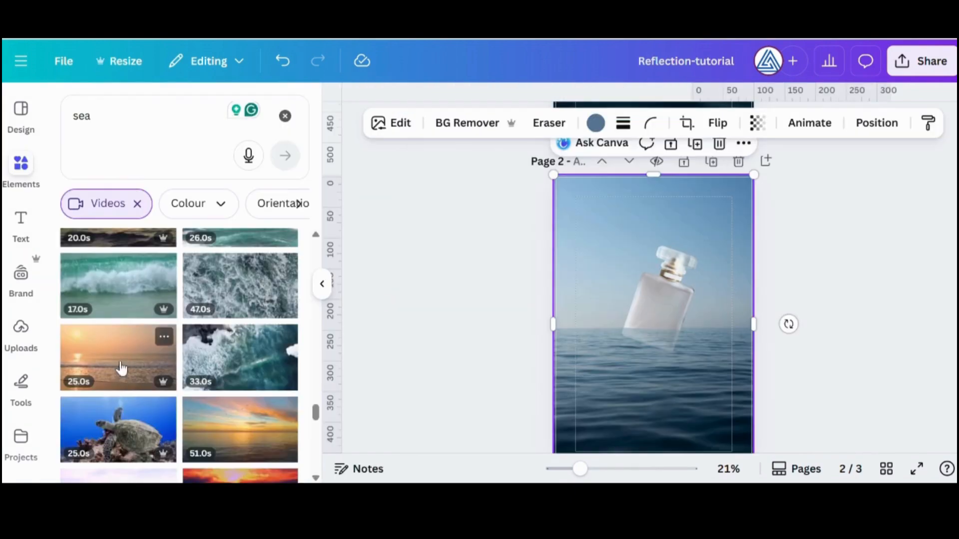
drag(122, 367, 562, 246)
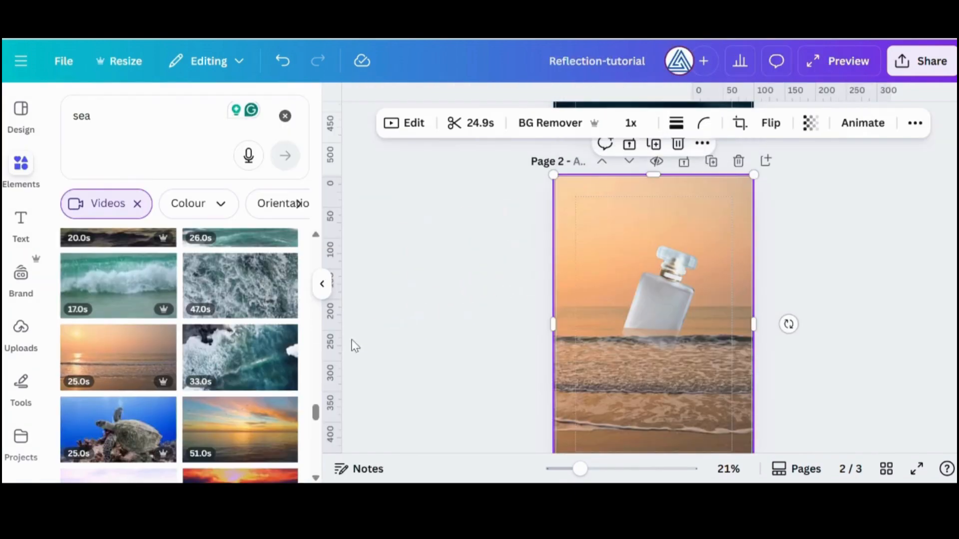
Replace the background of page 2 with the 57-second sunset video with dark clouds over the sea
scroll(246, 359, up, 3)
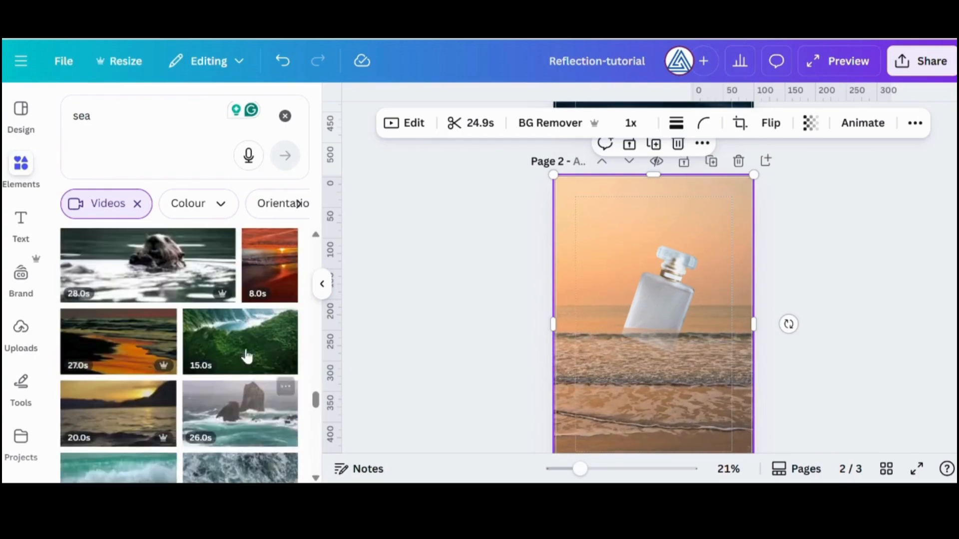
scroll(121, 452, up, 10)
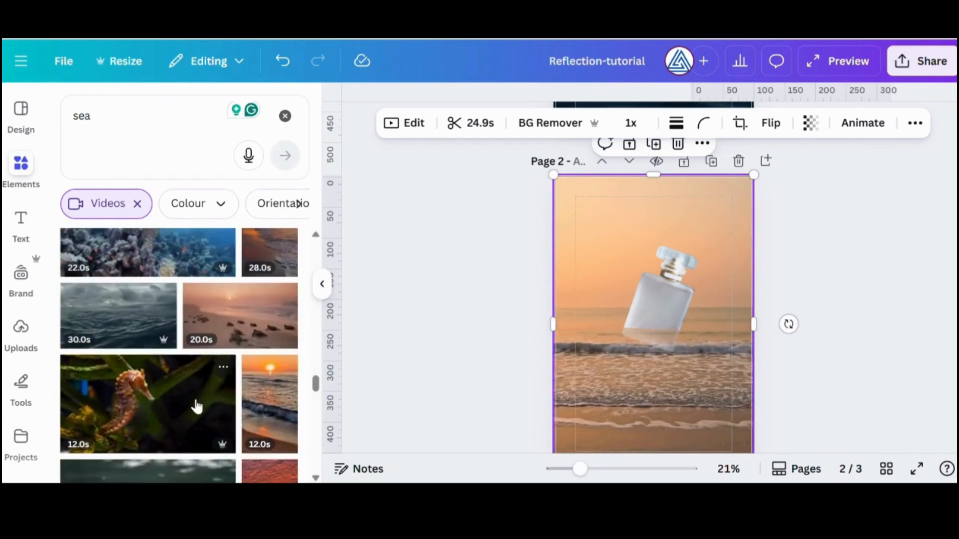
scroll(188, 418, up, 8)
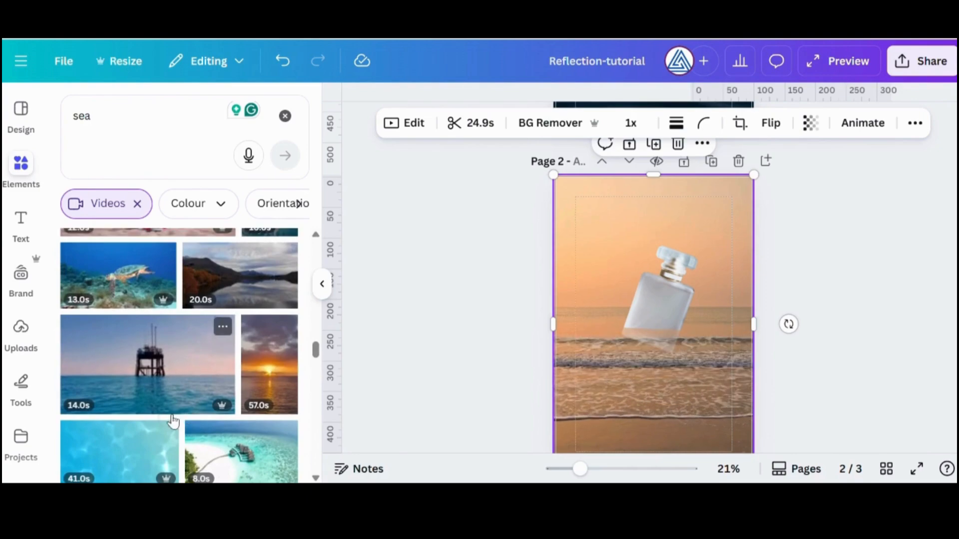
drag(270, 374, 566, 301)
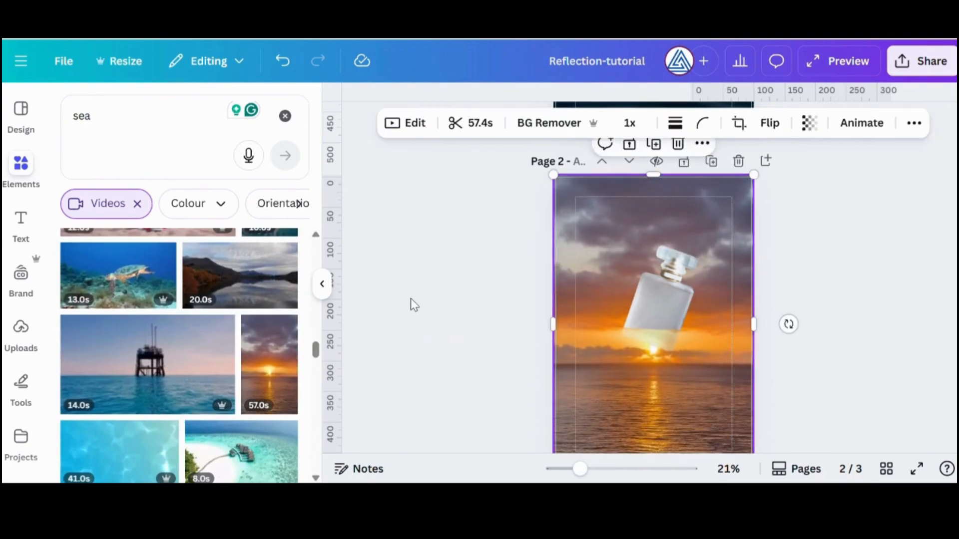
Browse the sea videos and replace the background of page 2 with the 18-second sunlit beach video
scroll(179, 373, up, 3)
scroll(179, 385, up, 10)
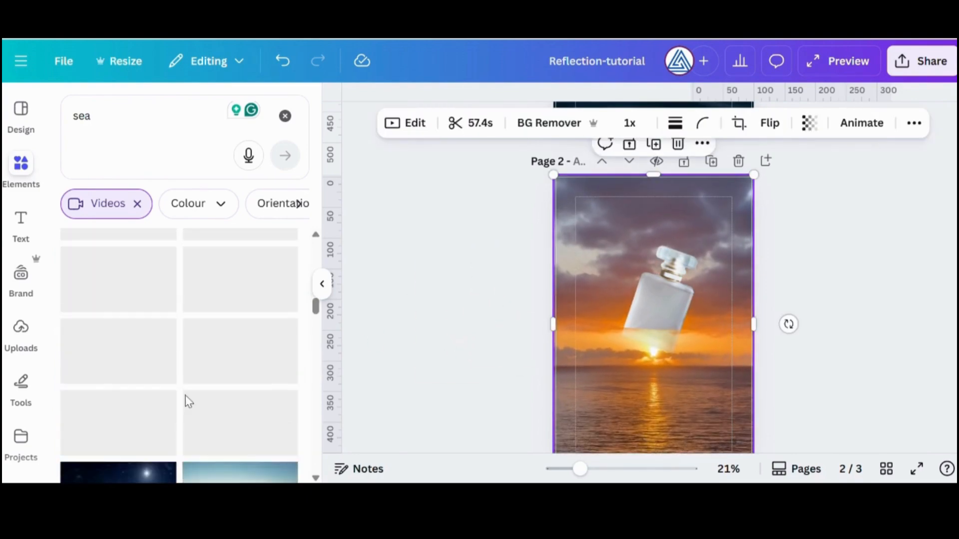
scroll(169, 412, up, 8)
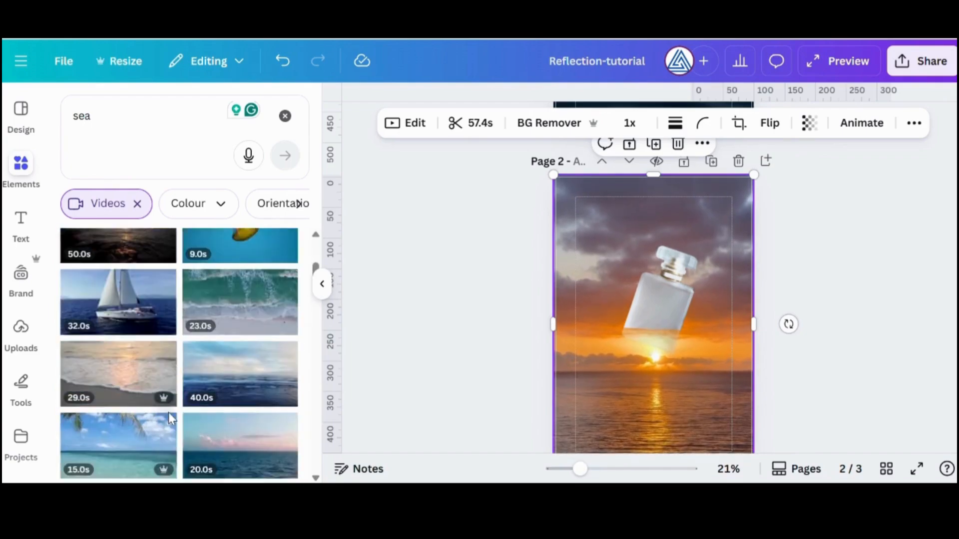
scroll(146, 435, up, 2)
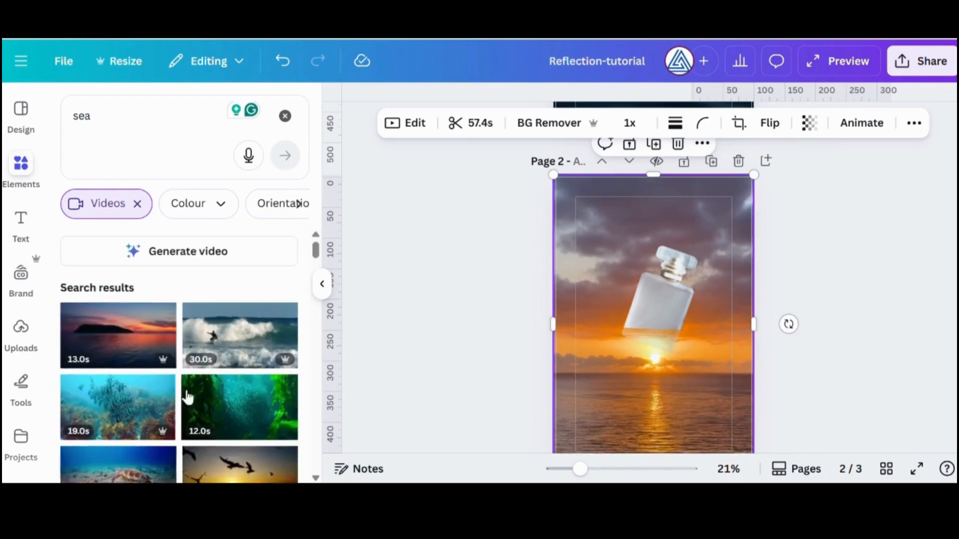
scroll(190, 396, down, 5)
scroll(214, 405, down, 5)
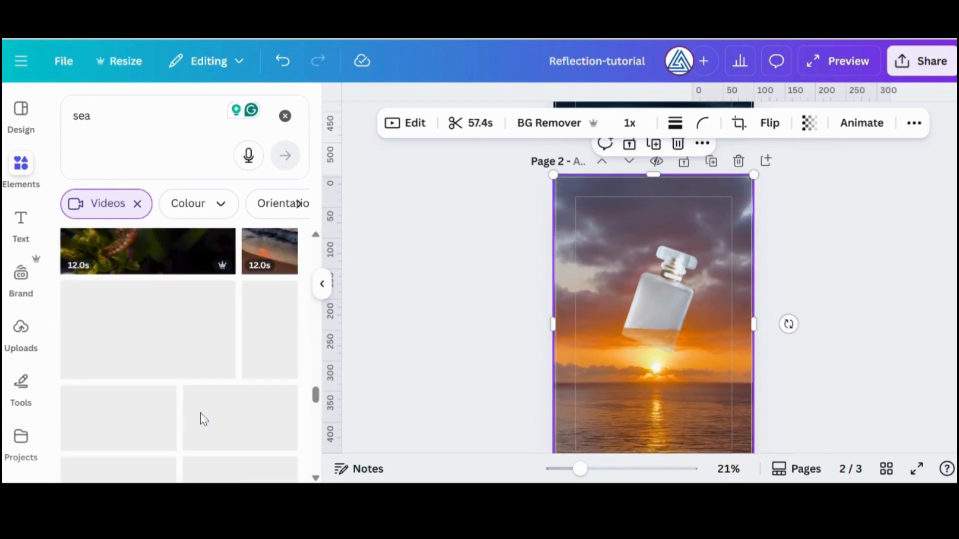
scroll(208, 418, down, 8)
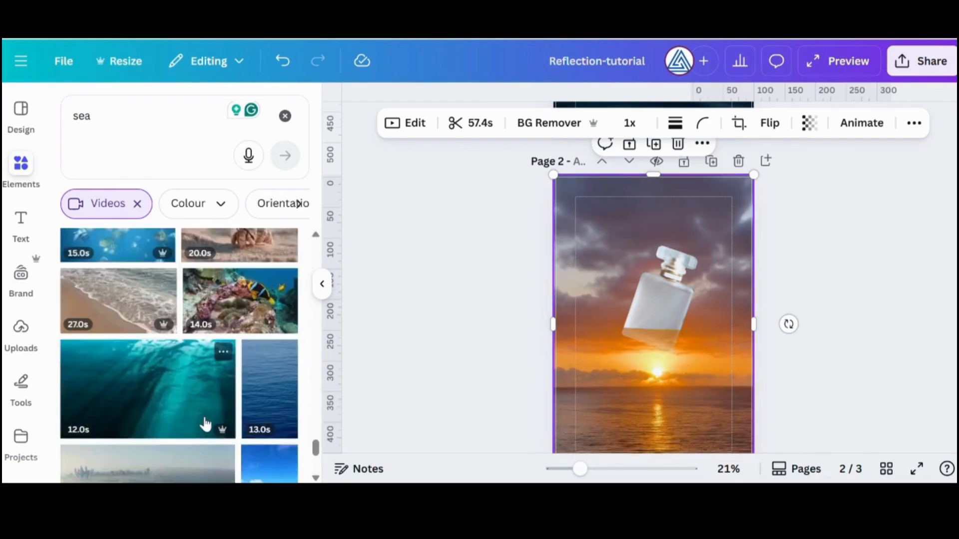
scroll(205, 425, down, 10)
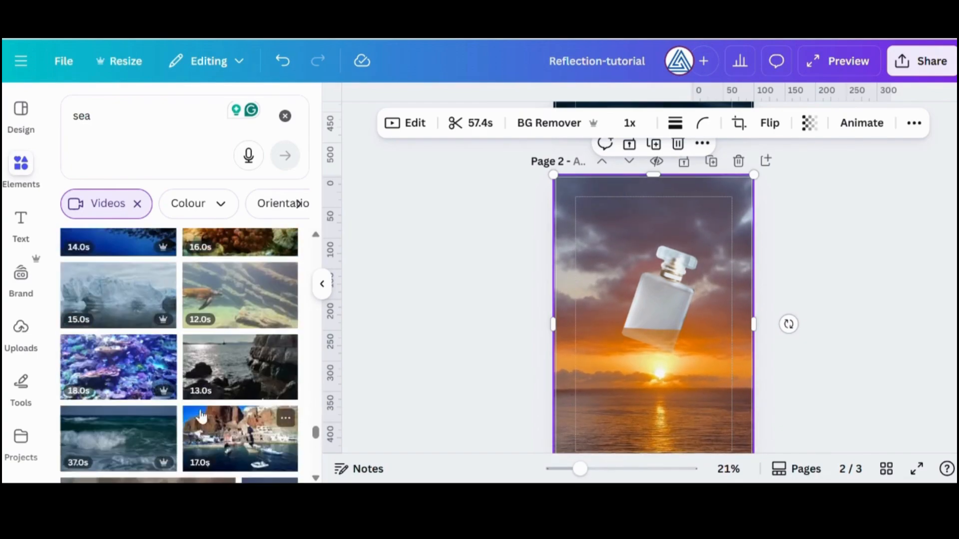
scroll(210, 400, down, 10)
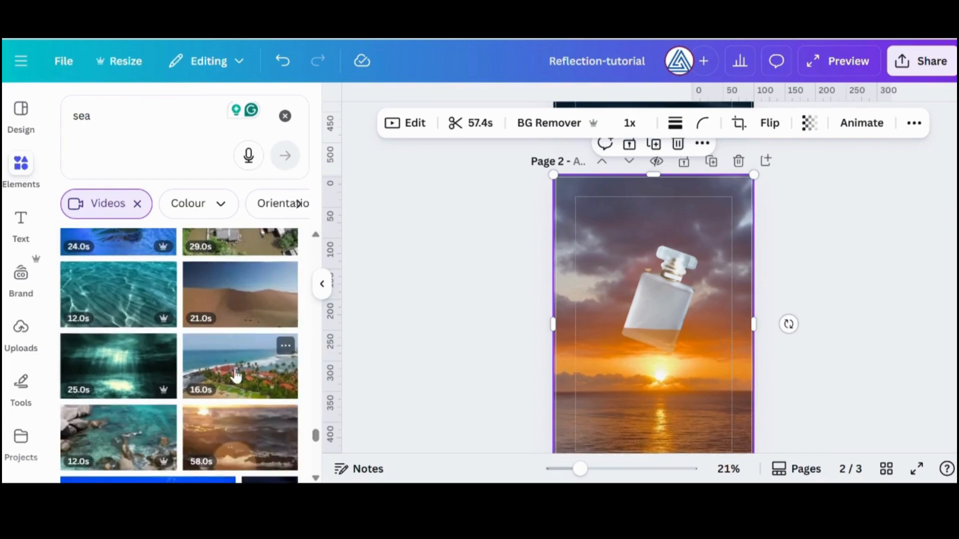
scroll(226, 367, down, 3)
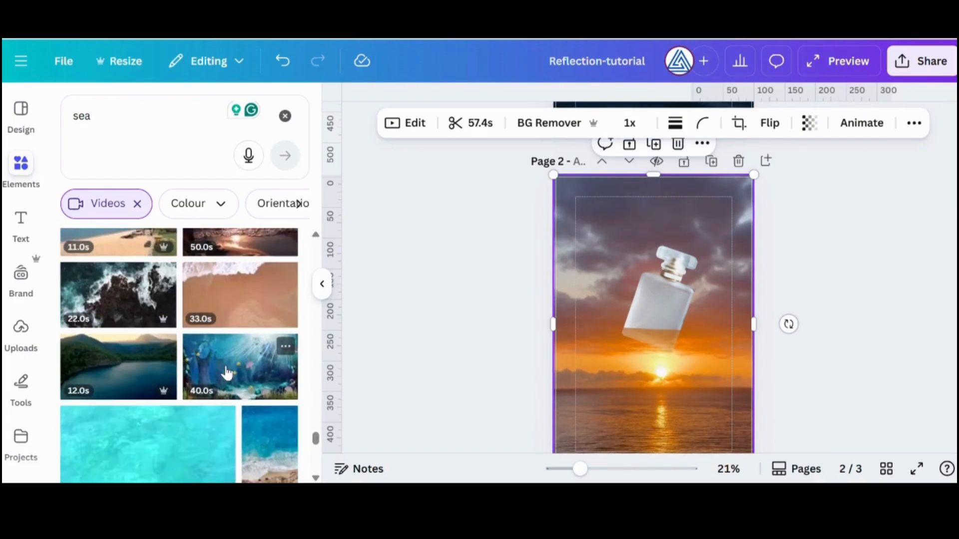
scroll(226, 372, down, 10)
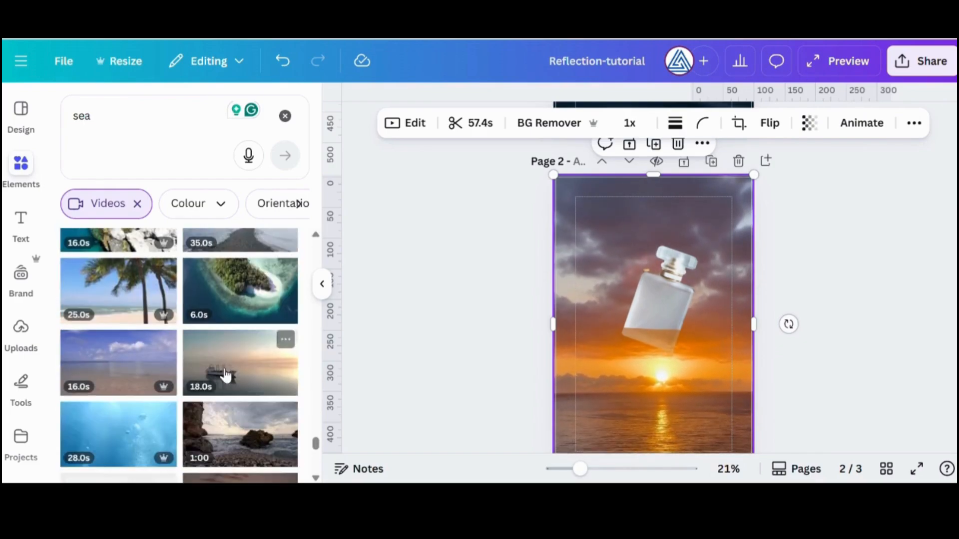
scroll(244, 338, down, 3)
drag(216, 339, 575, 233)
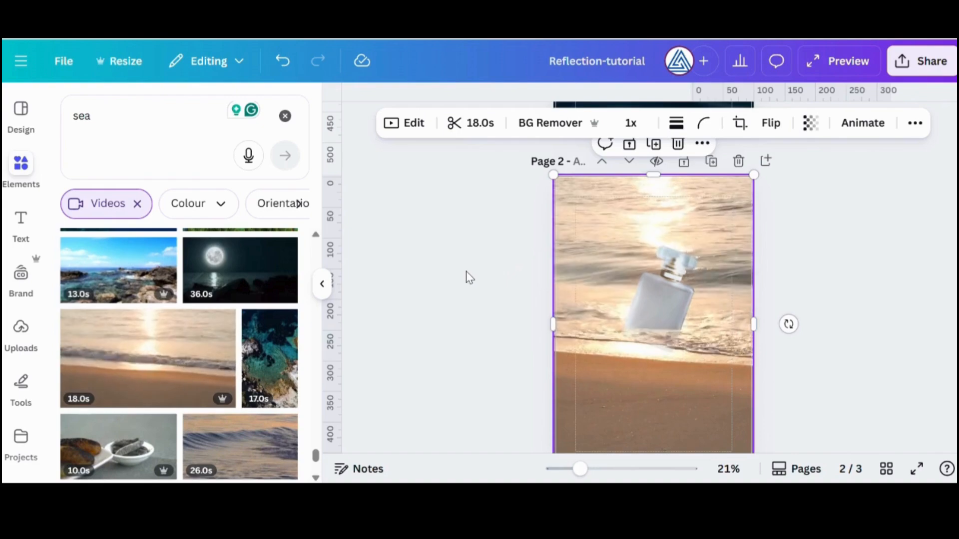
Move the grouped bottle on page 2 slightly up and left so it sits in the water above the shoreline
click(666, 285)
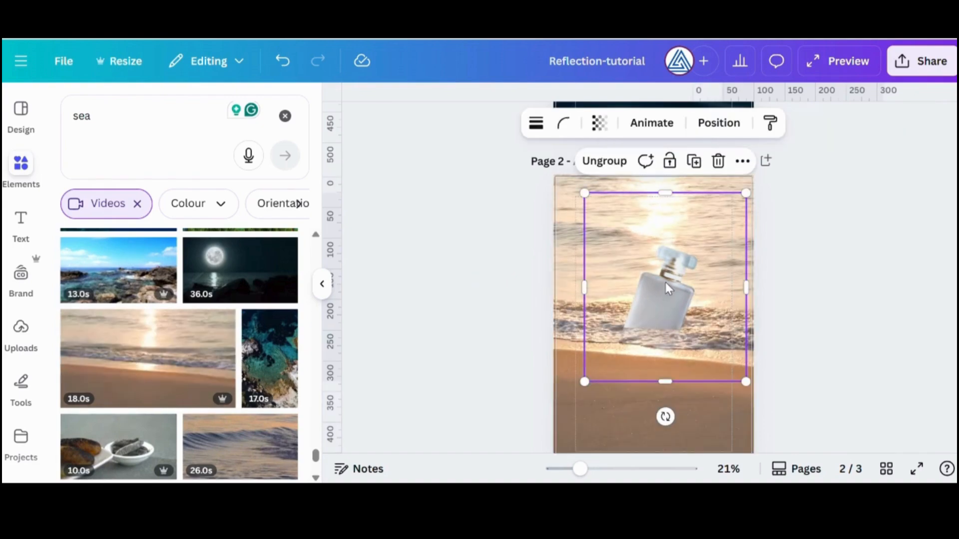
drag(658, 295, 666, 277)
scroll(212, 322, up, 5)
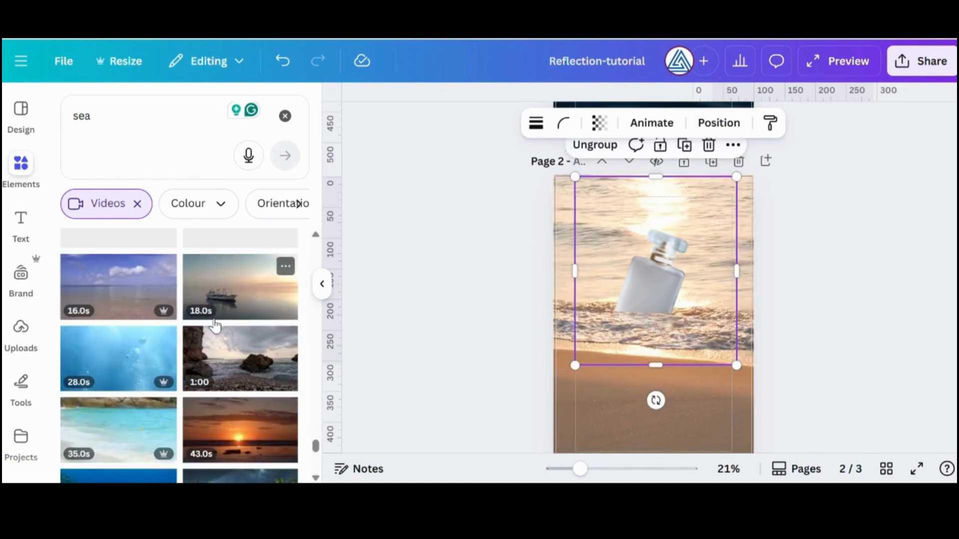
click(635, 385)
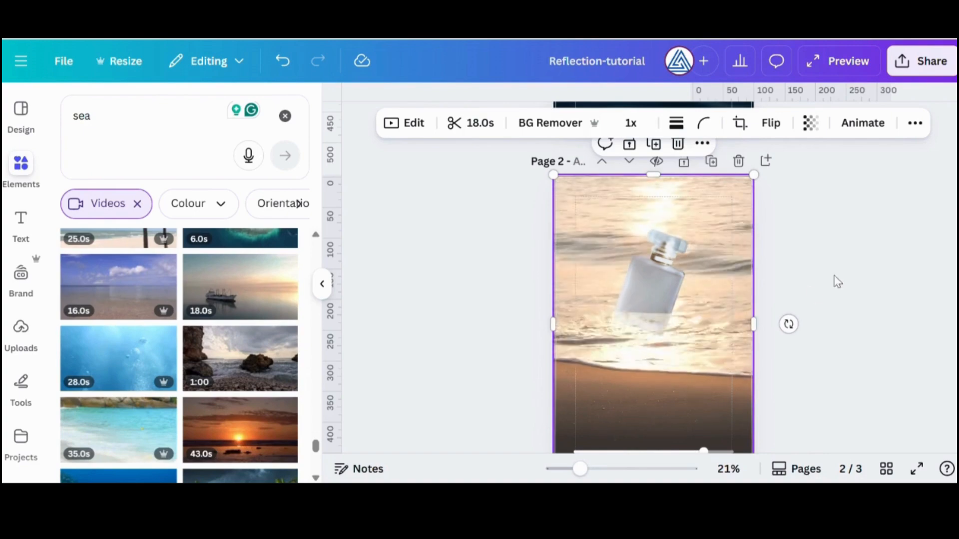
On the blank page 3, search the elements for "shining floor" and show all matching photos
scroll(808, 302, down, 5)
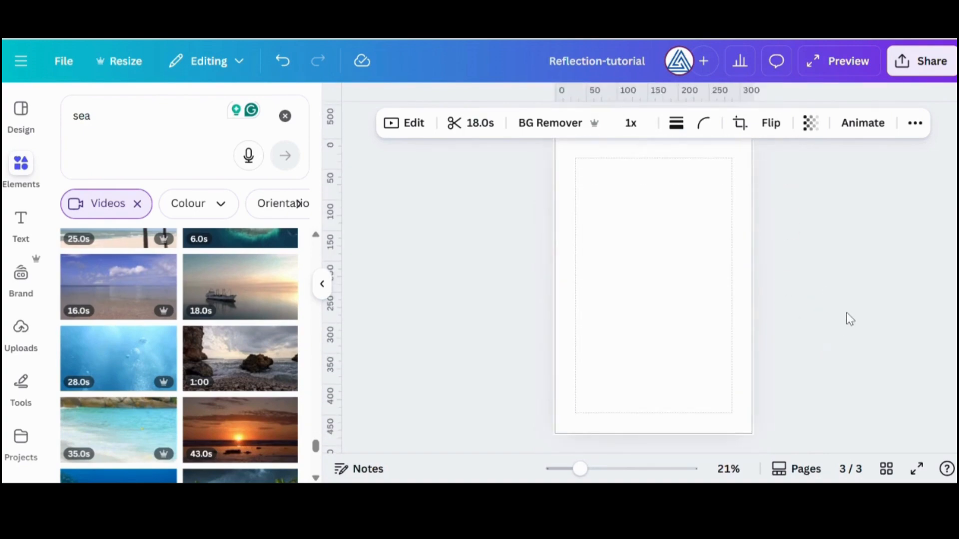
click(692, 276)
click(286, 117)
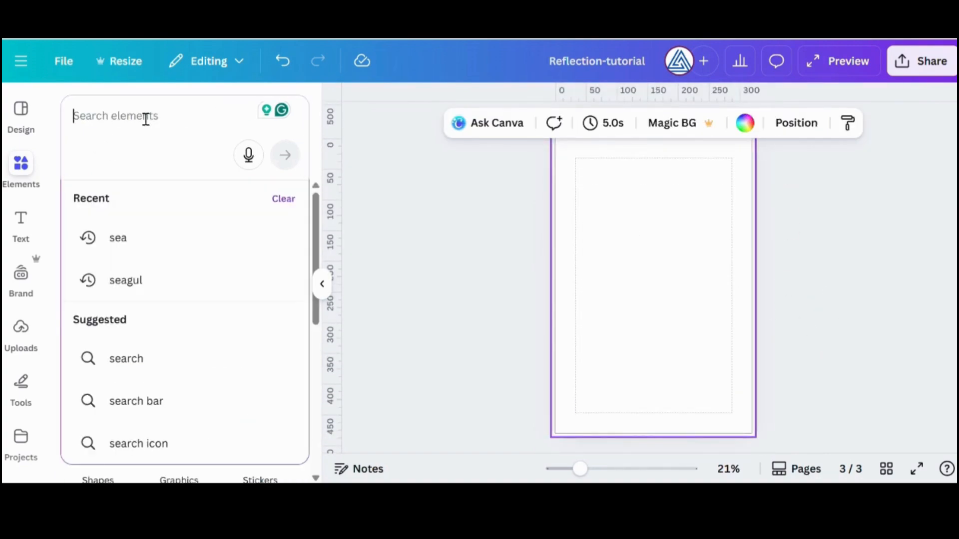
text(shining)
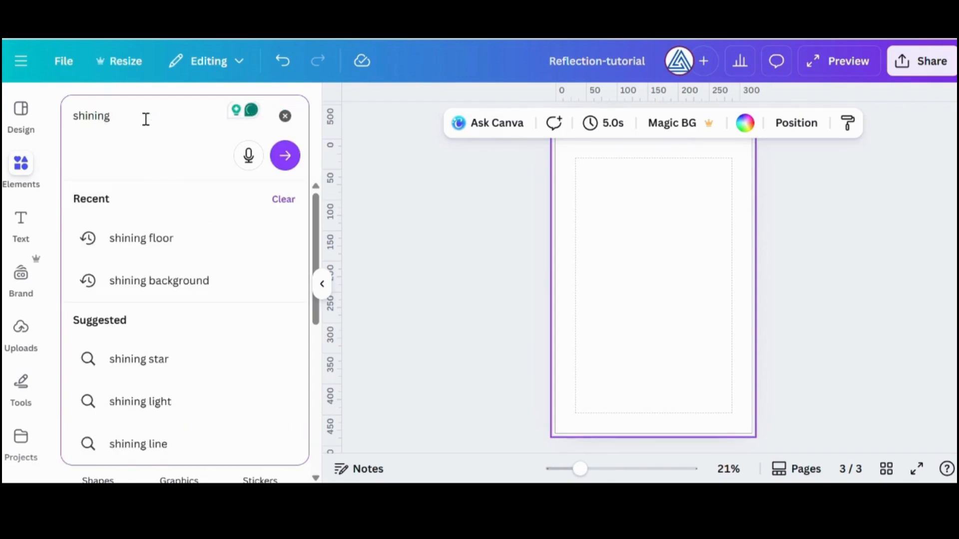
click(161, 240)
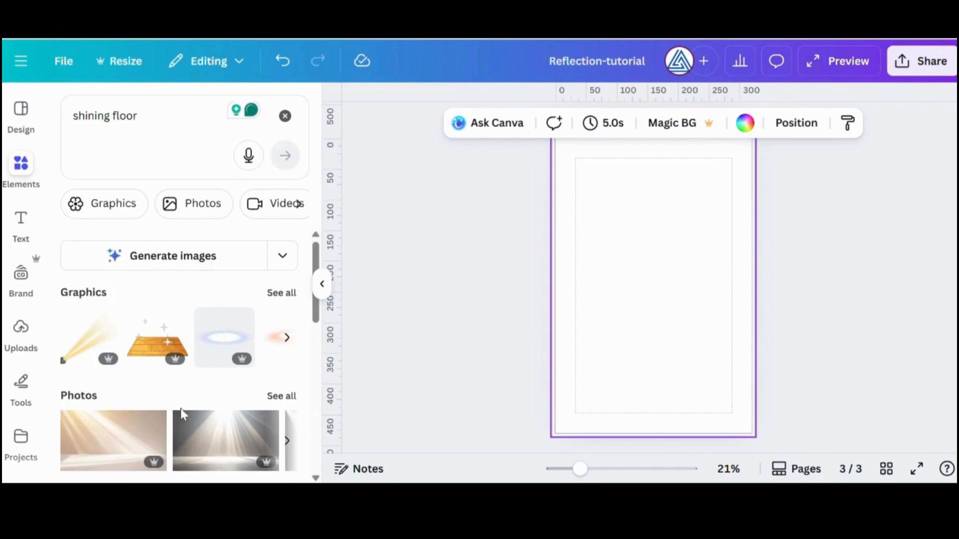
scroll(216, 394, down, 2)
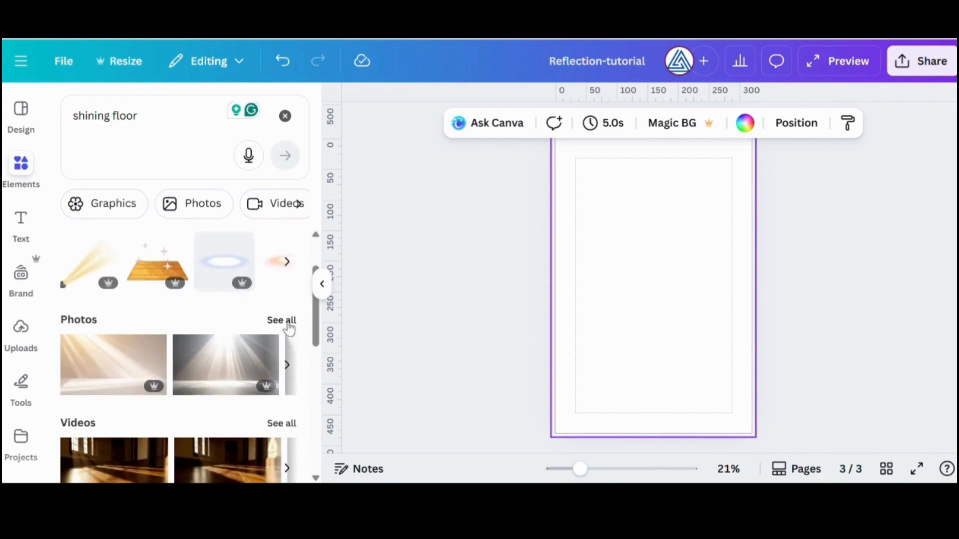
click(288, 327)
Place the photo of soft light beams over a pale floor on page 3 and enlarge it to cover the page
drag(229, 285, 554, 285)
drag(644, 374, 672, 432)
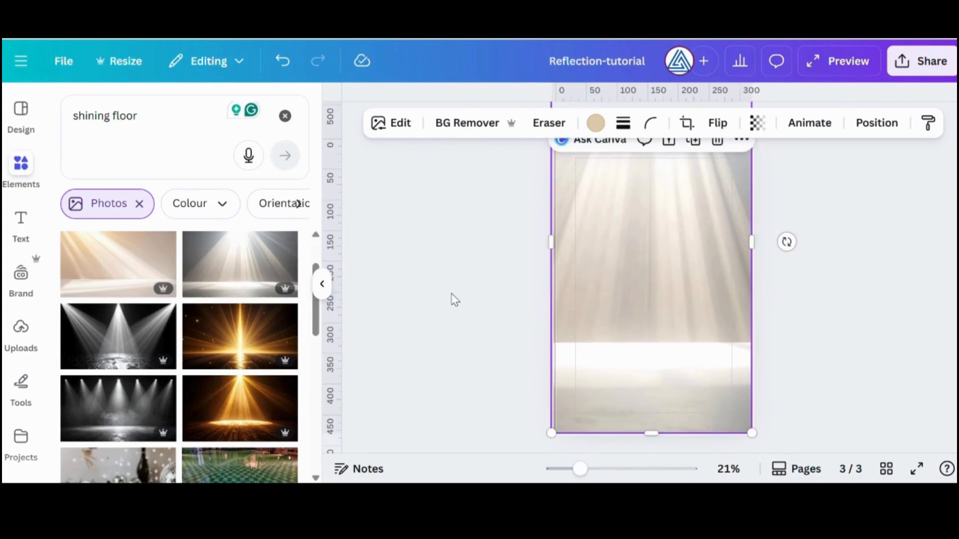
Replace the background of page 3 with the dark, smoky photo of lights shining on a tiled floor
drag(111, 413, 564, 278)
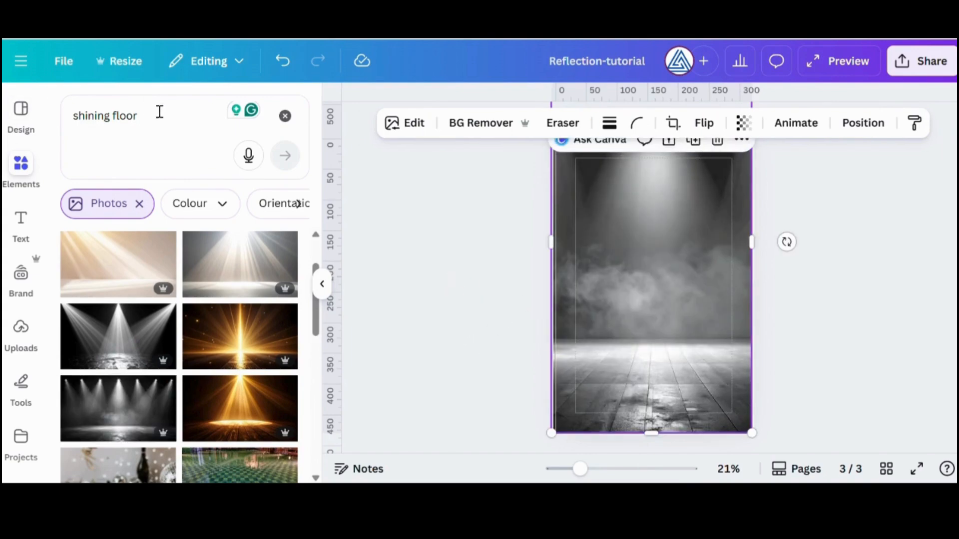
Search the elements for "shoes" and show all matching photos
click(285, 116)
click(159, 124)
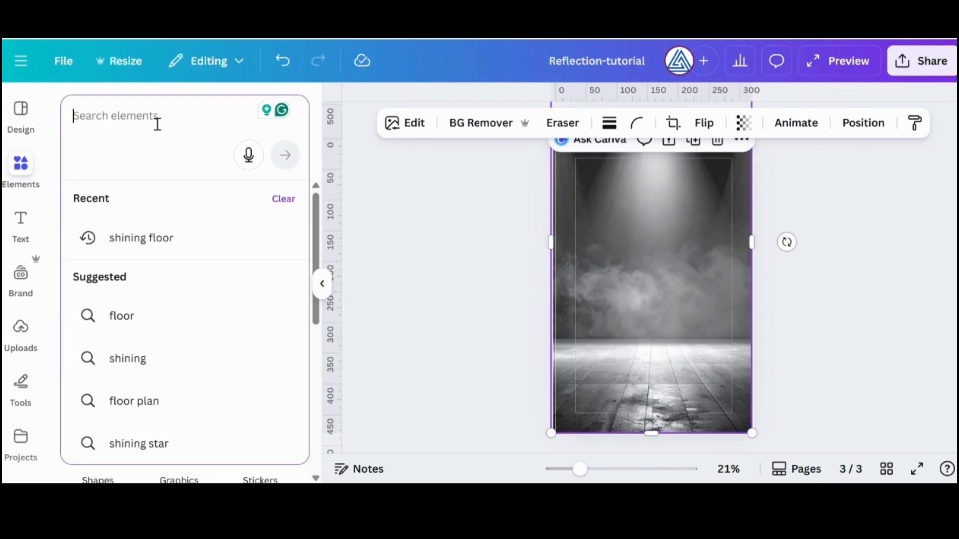
text(shoes)
key(Return)
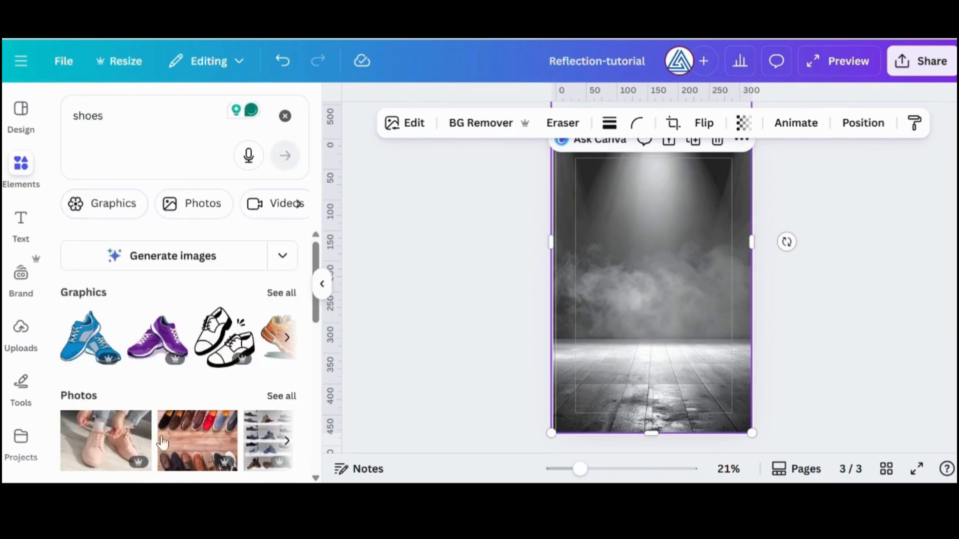
click(283, 396)
scroll(266, 278, down, 3)
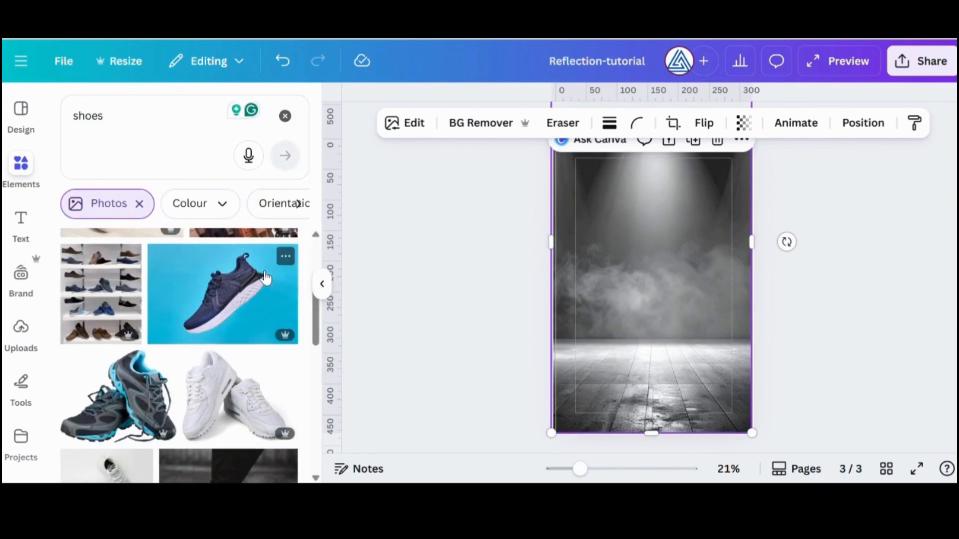
Add the photo of the navy sneaker on blue to page 3 and remove its background
click(245, 310)
click(454, 123)
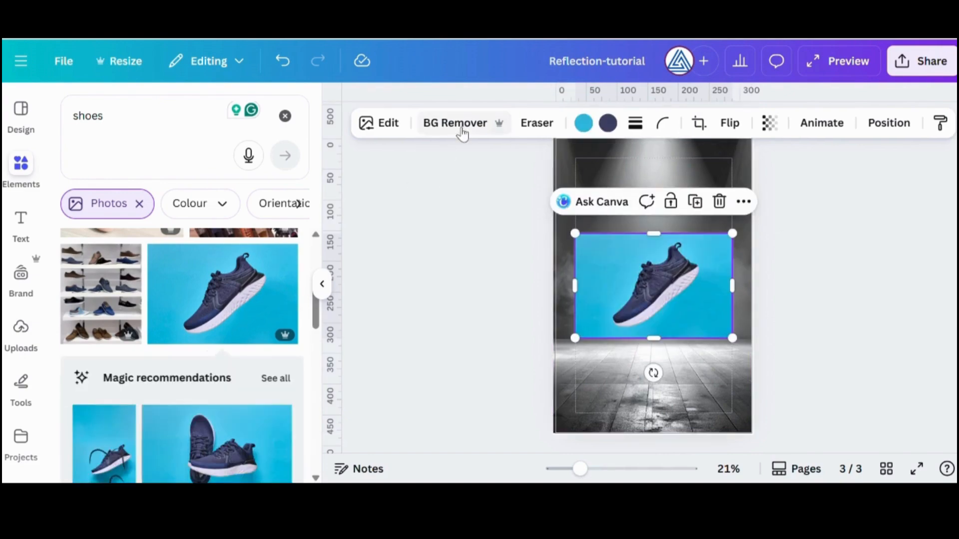
Rotate the sneaker until its sole is level, enlarge it slightly and place it at the edge of the lit floor
drag(652, 372, 601, 354)
drag(669, 300, 680, 341)
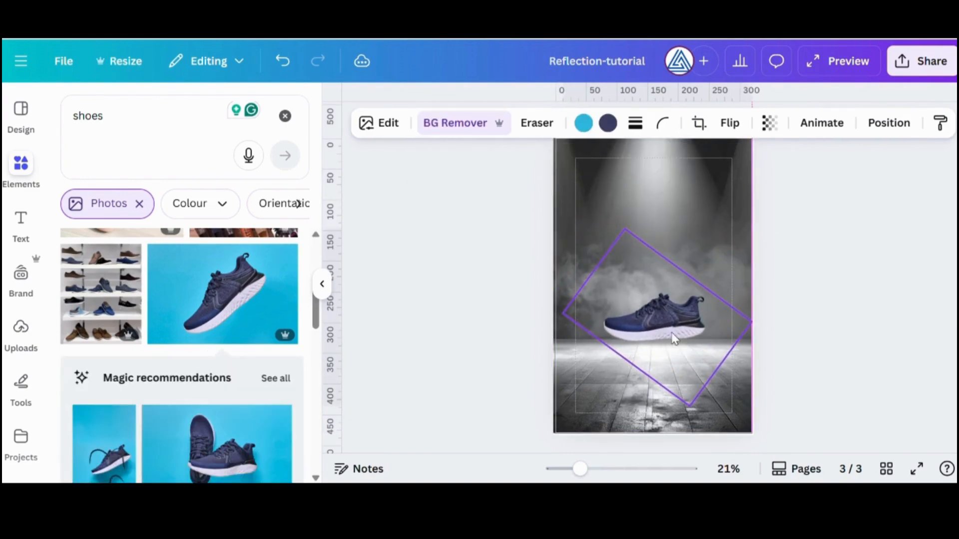
drag(624, 229, 593, 207)
drag(689, 313, 689, 323)
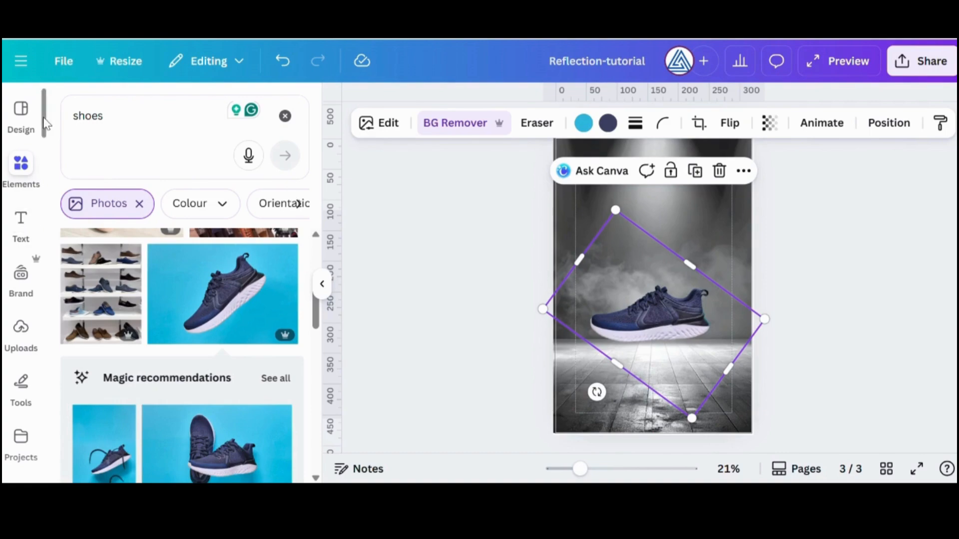
Generate a reflection of the sneaker with Easy Reflections, using position Below, offset 96 and opacity 38, and add it to the design
scroll(46, 123, down, 3)
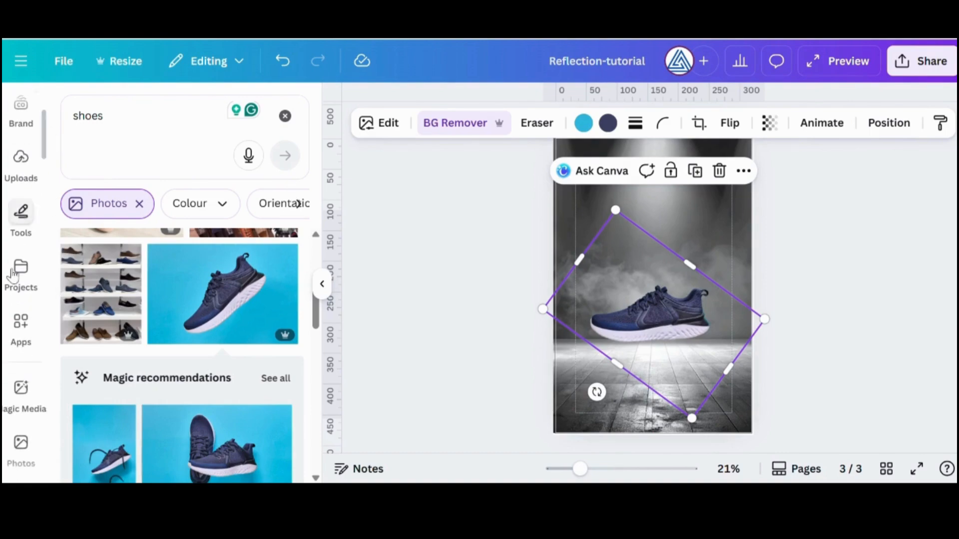
scroll(21, 320, down, 7)
scroll(38, 325, down, 5)
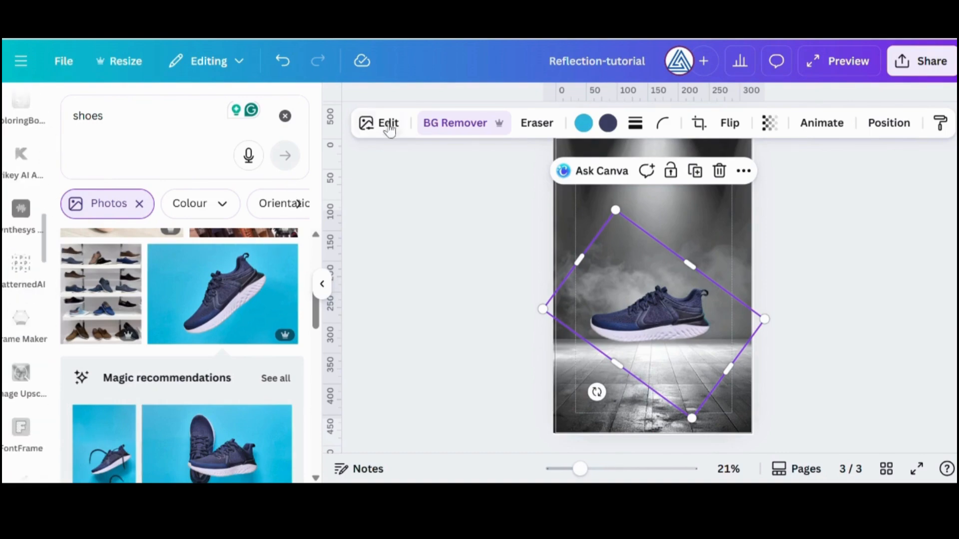
click(385, 124)
drag(315, 188, 325, 380)
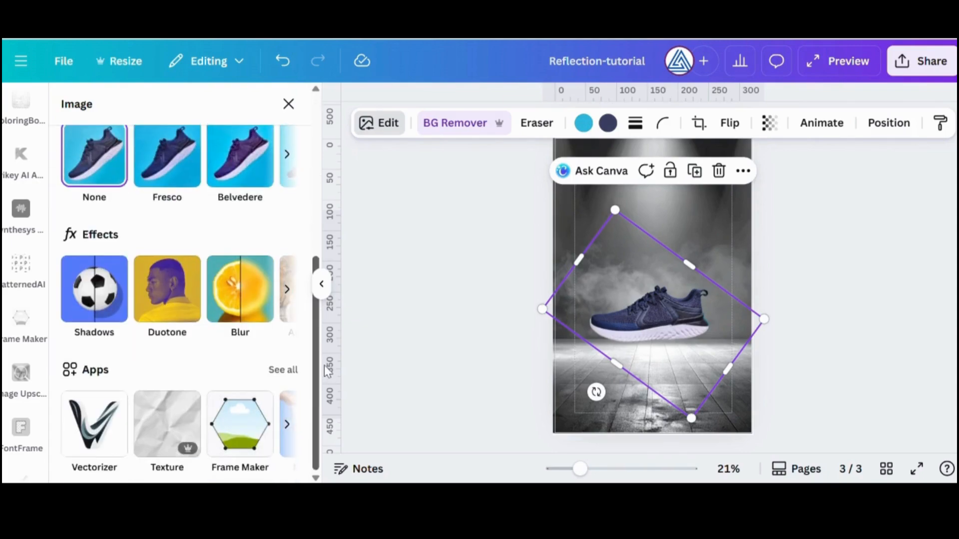
drag(43, 222, 40, 204)
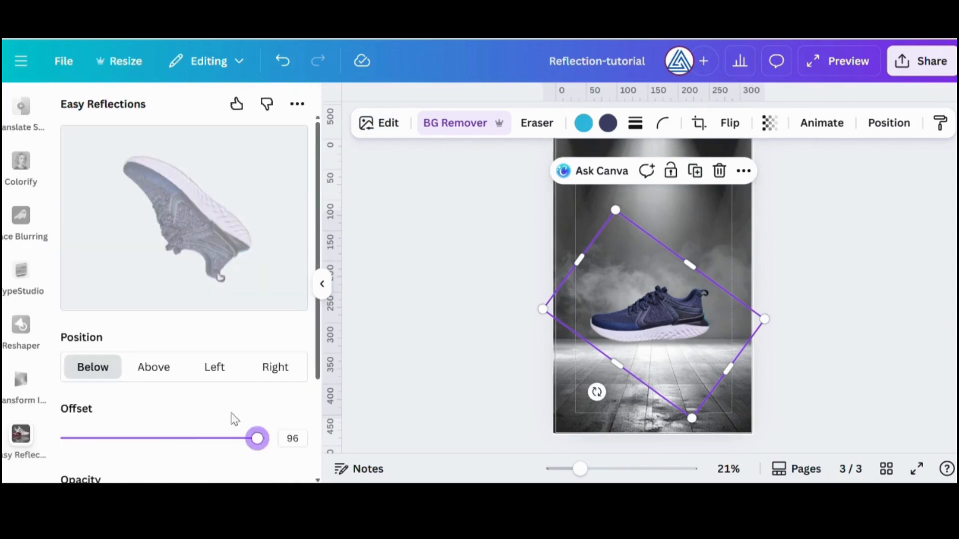
scroll(221, 400, down, 3)
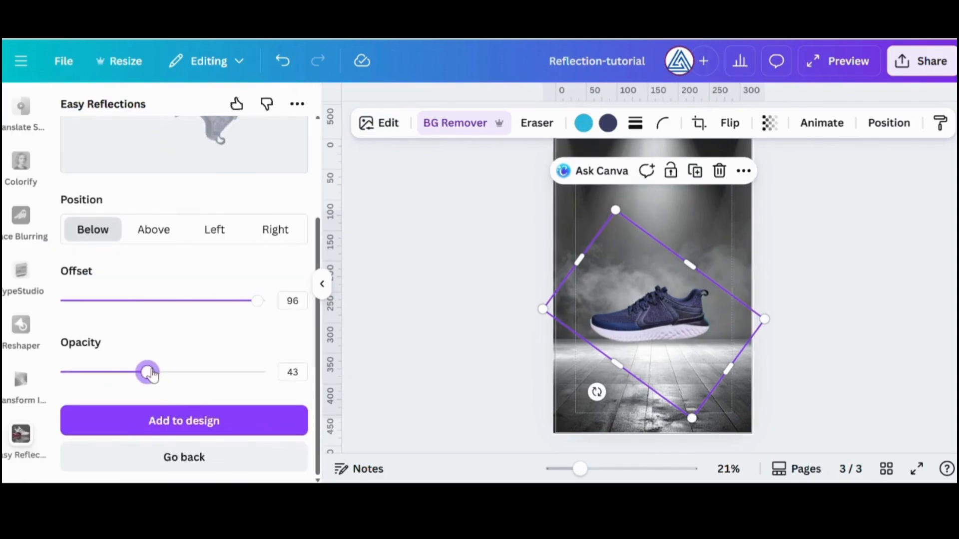
click(180, 422)
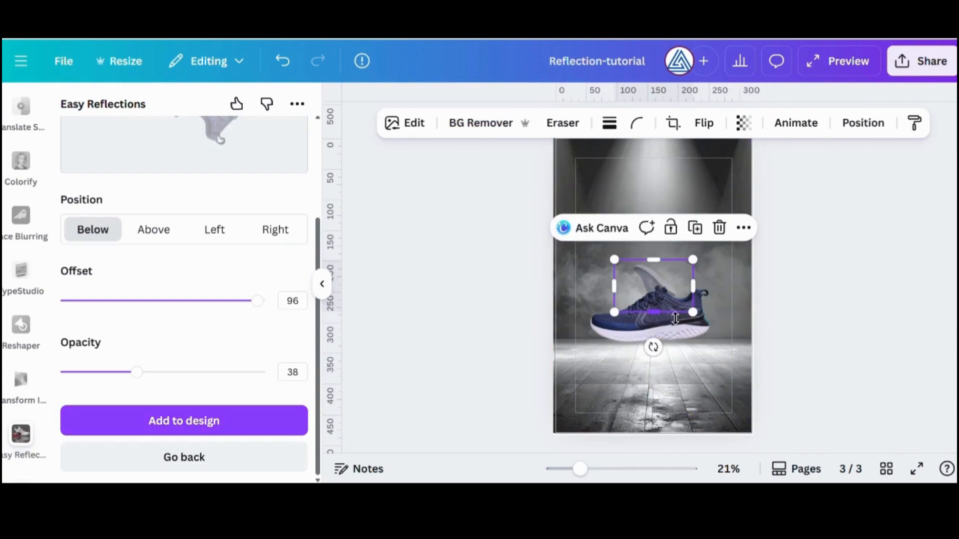
Move the reflection image onto the floor beneath the sneaker, tilt it clockwise and flip it vertically
drag(654, 283, 625, 374)
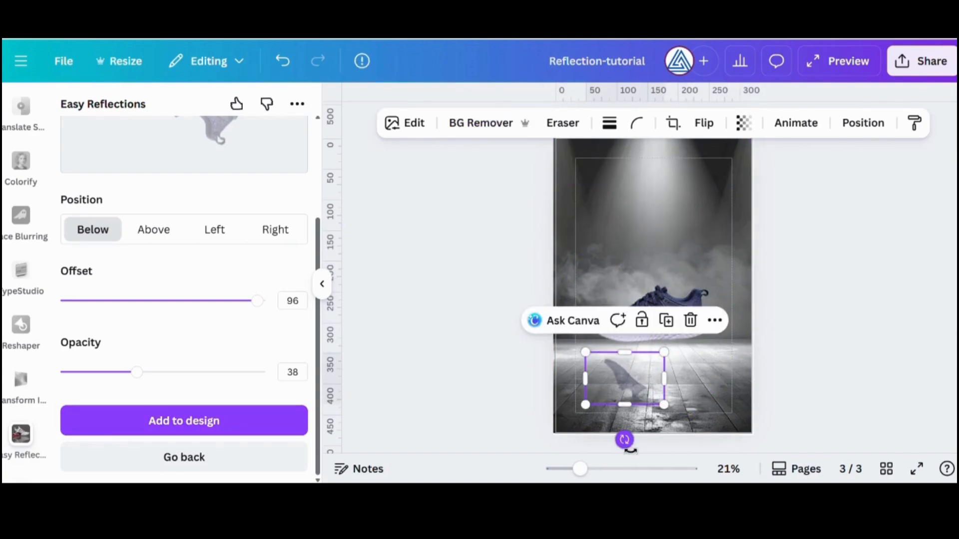
drag(630, 450, 599, 442)
click(704, 123)
click(714, 195)
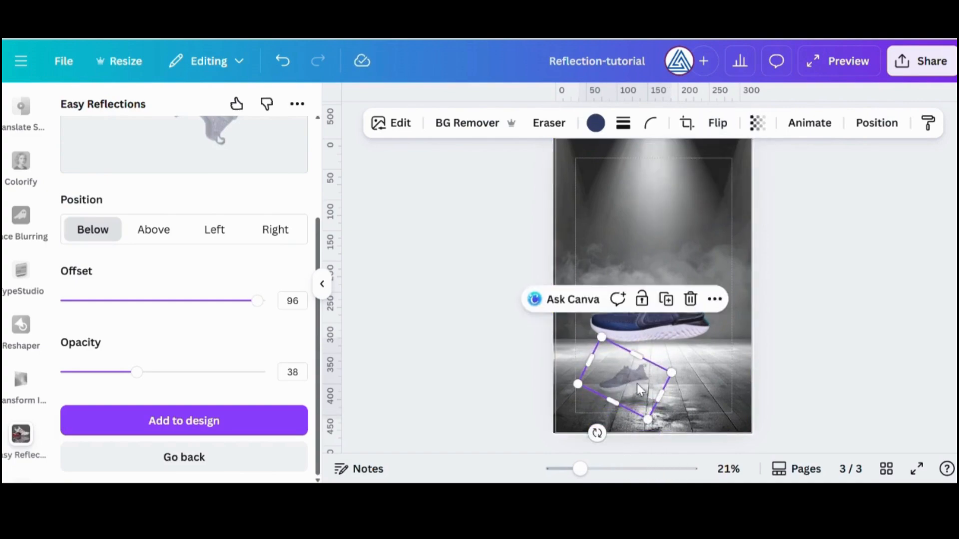
Enlarge, rotate and move the reflection image so it exactly overlays the sneaker
drag(637, 384, 633, 320)
drag(647, 358, 722, 420)
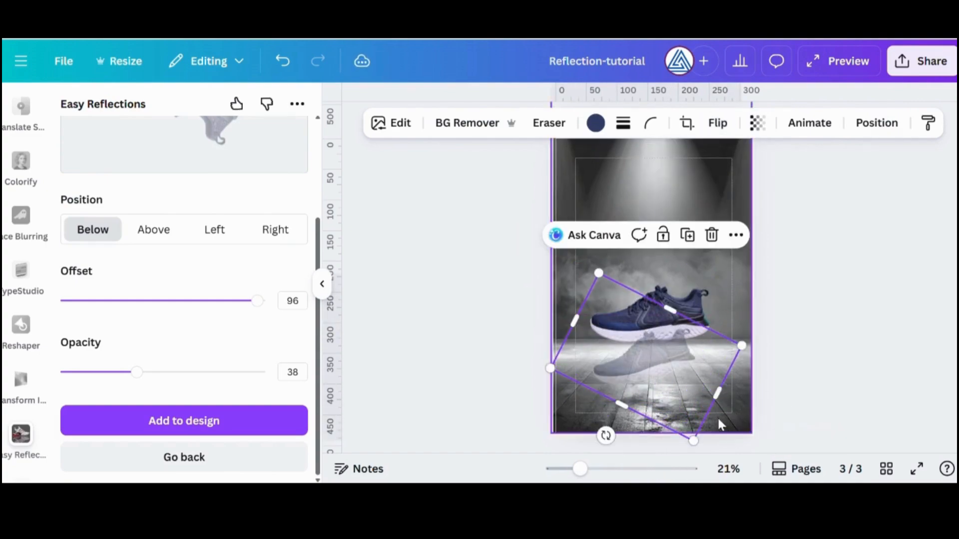
drag(607, 435, 588, 424)
drag(741, 367, 794, 383)
drag(672, 344, 673, 314)
drag(776, 325, 765, 323)
Flip the overlaid reflection vertically, then rotate and move it so it mirrors the sneaker on the floor below
click(717, 123)
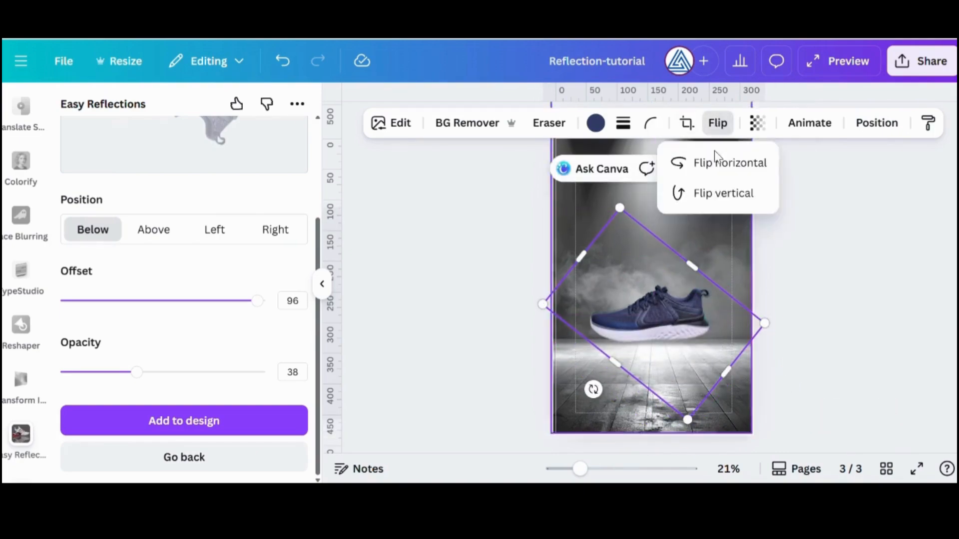
click(723, 195)
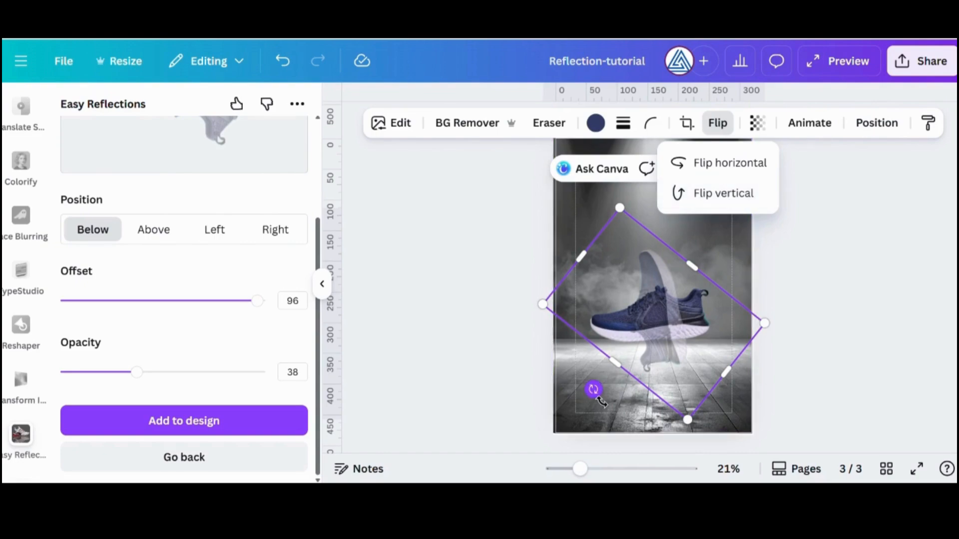
drag(602, 402, 714, 387)
drag(667, 324, 669, 384)
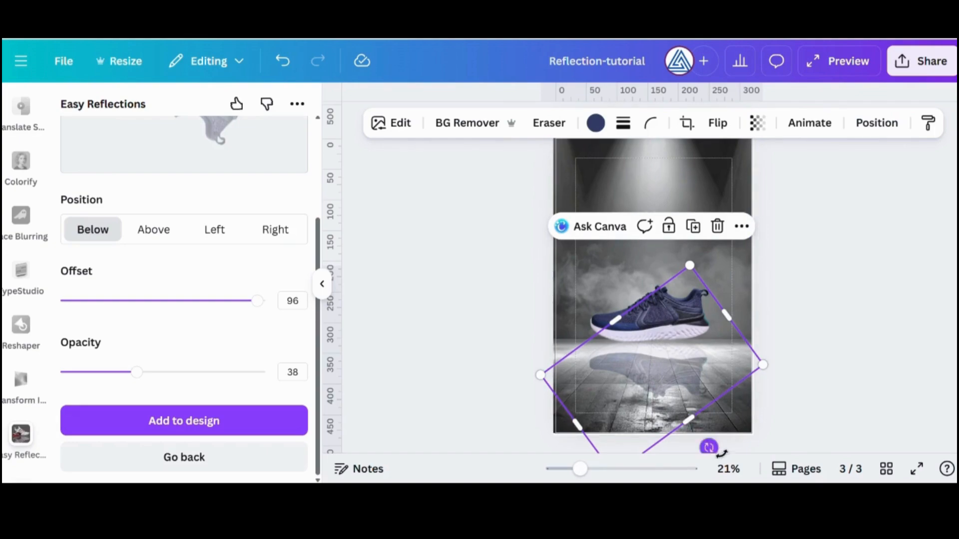
mouse_move(709, 447)
mouse_down()
mouse_move(723, 450)
mouse_move(714, 445)
mouse_up()
mouse_move(677, 392)
mouse_down()
mouse_move(695, 398)
mouse_move(688, 395)
mouse_up()
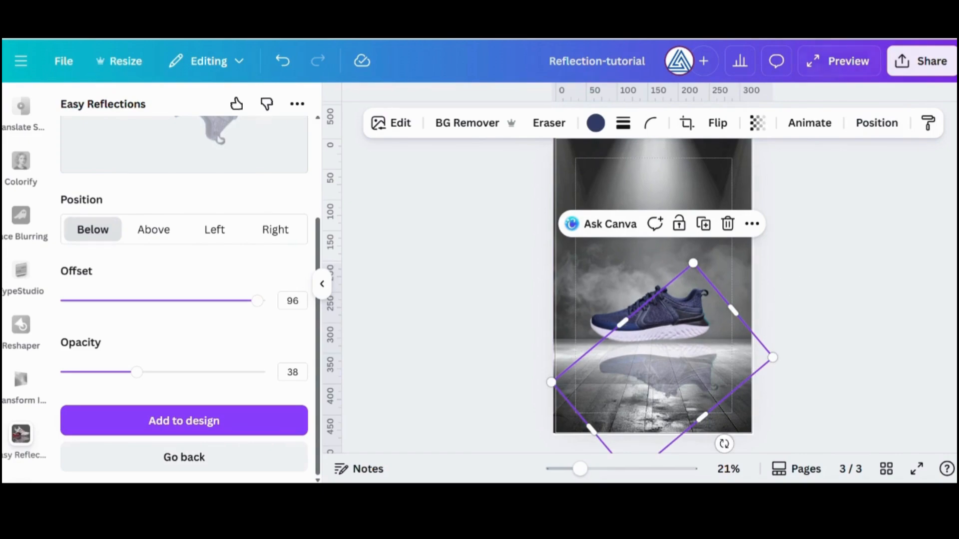
Slightly lower the reflection's opacity and shift it a little left to line up with the sneaker
click(768, 123)
mouse_move(738, 188)
mouse_down()
mouse_move(713, 186)
mouse_move(736, 188)
mouse_up()
click(804, 293)
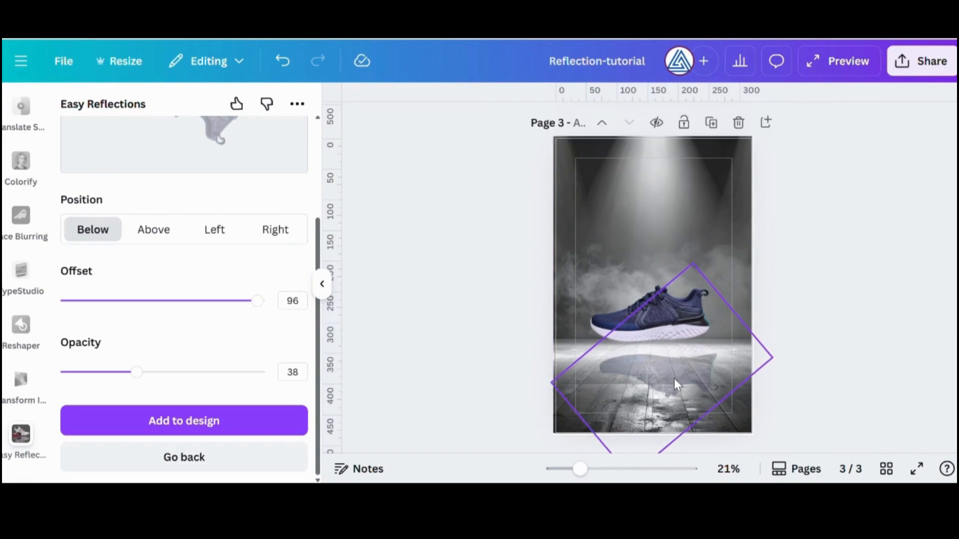
drag(676, 384, 679, 384)
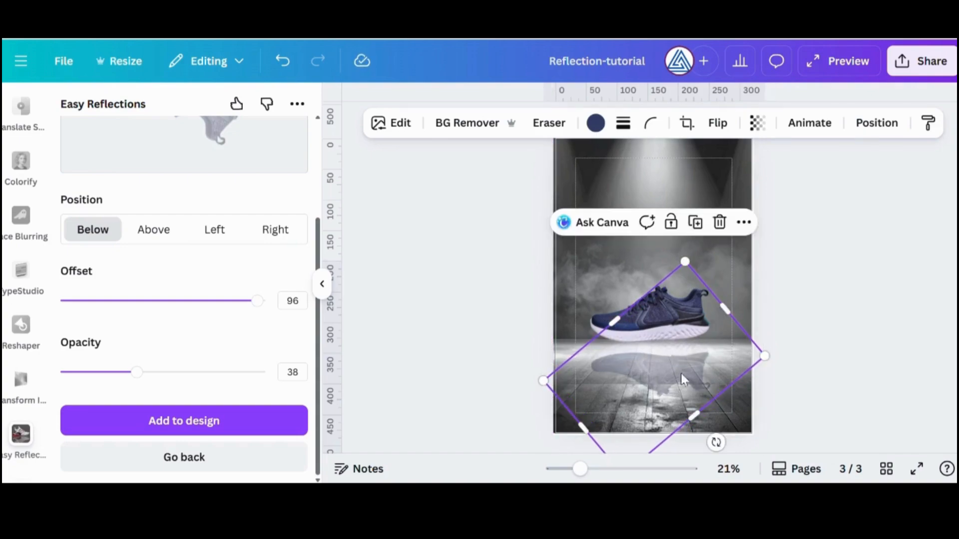
click(782, 320)
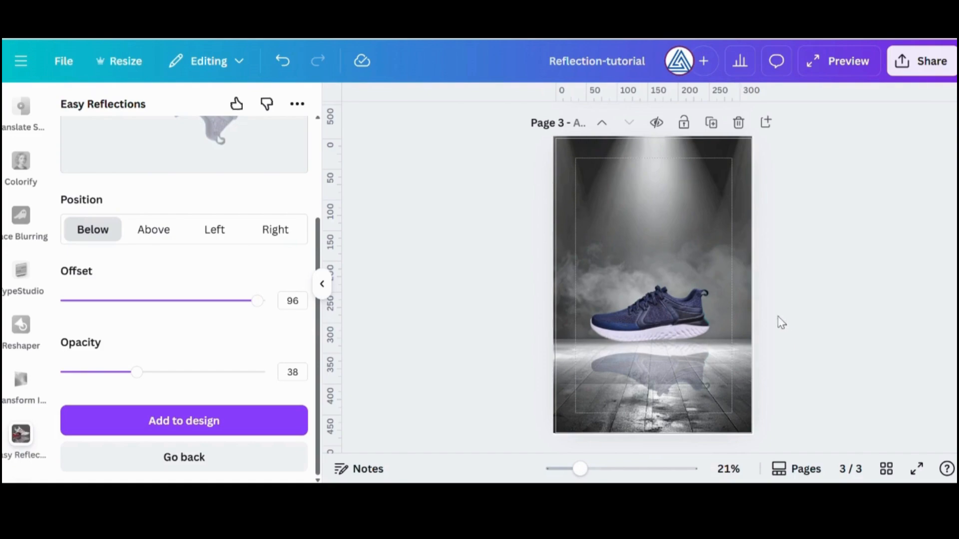
Move the sneaker slightly down and its reflection slightly up to close the gap between them
click(667, 309)
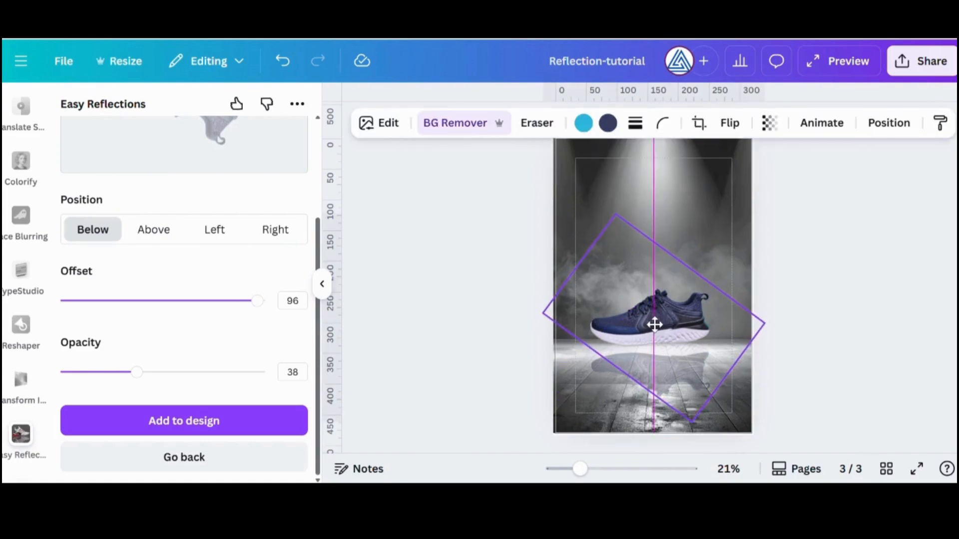
click(814, 324)
click(677, 379)
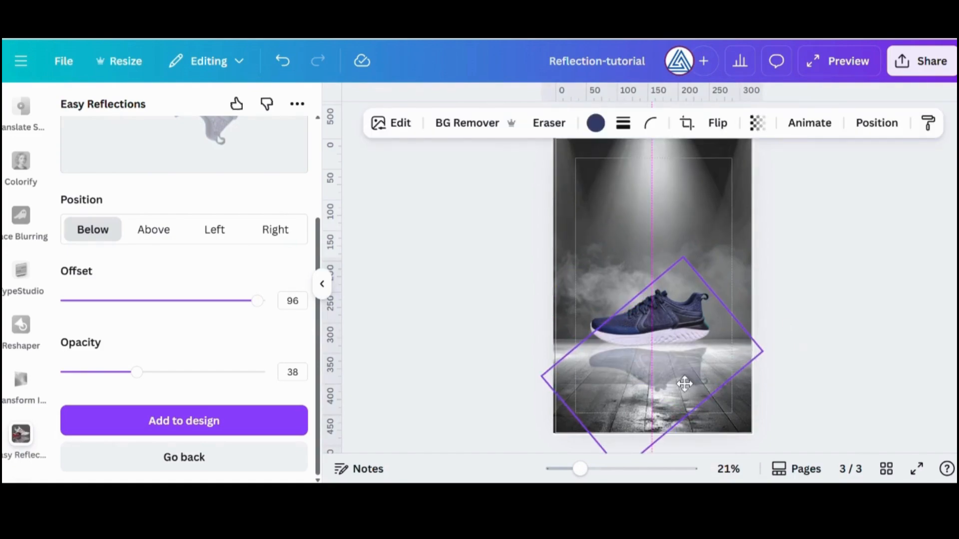
Bring the sneaker to the front so it sits above its reflection
click(602, 308)
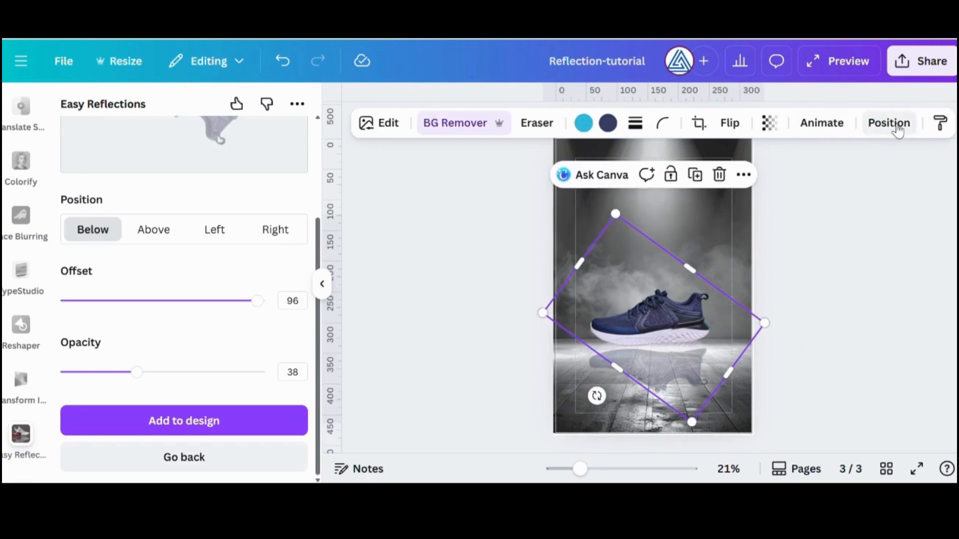
click(898, 131)
click(182, 146)
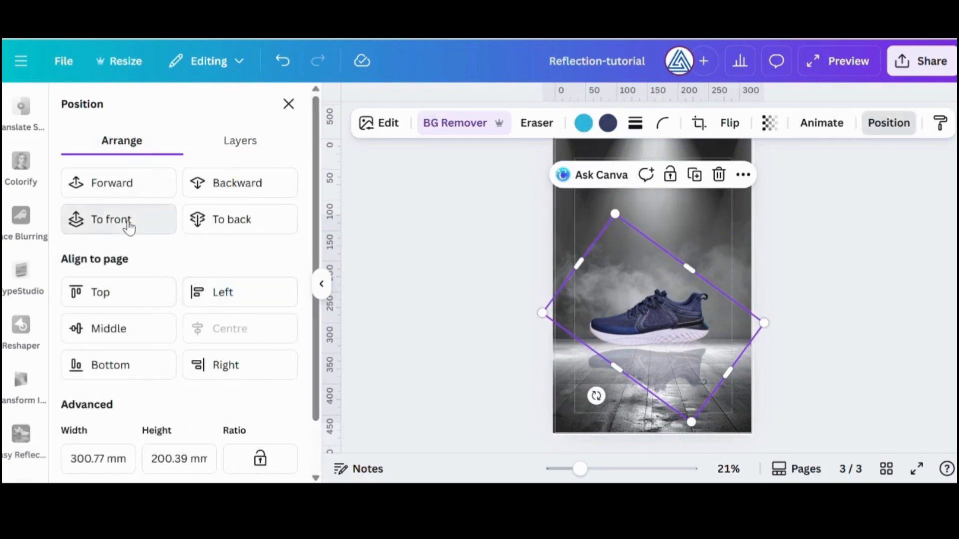
click(129, 227)
click(817, 306)
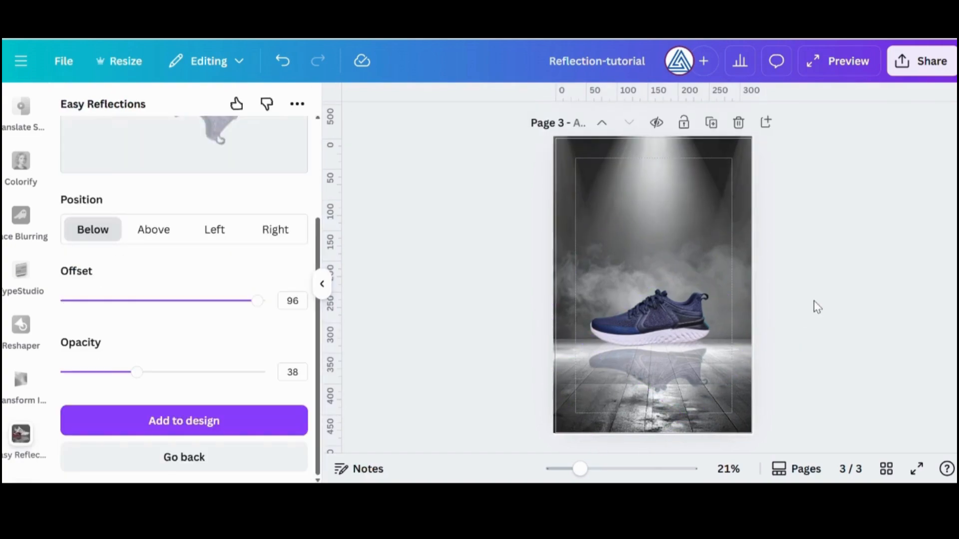
Add a blank page 4 after the sneaker page
scroll(800, 331, down, 2)
click(644, 428)
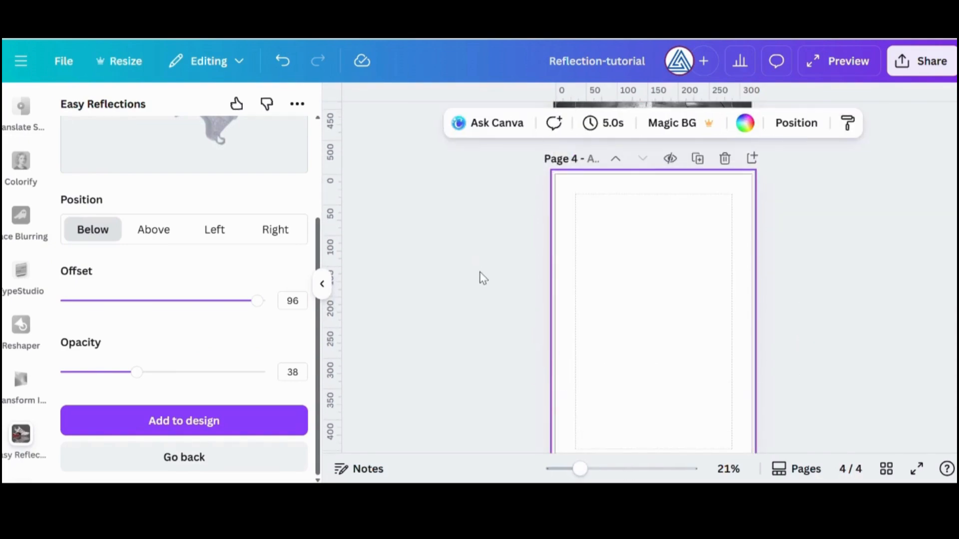
Search the elements for "shining background" for page 4 and look over the results
scroll(44, 158, up, 10)
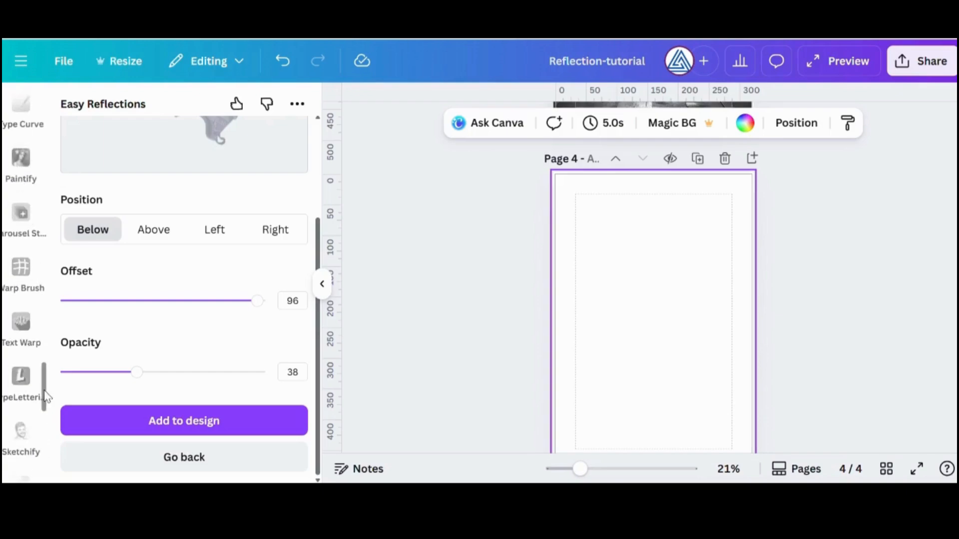
scroll(22, 282, up, 5)
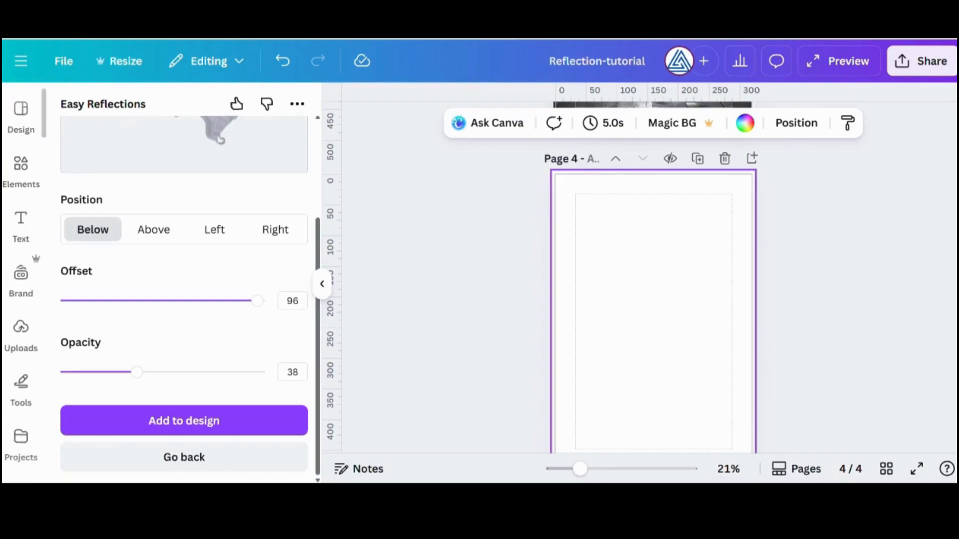
click(21, 171)
click(285, 117)
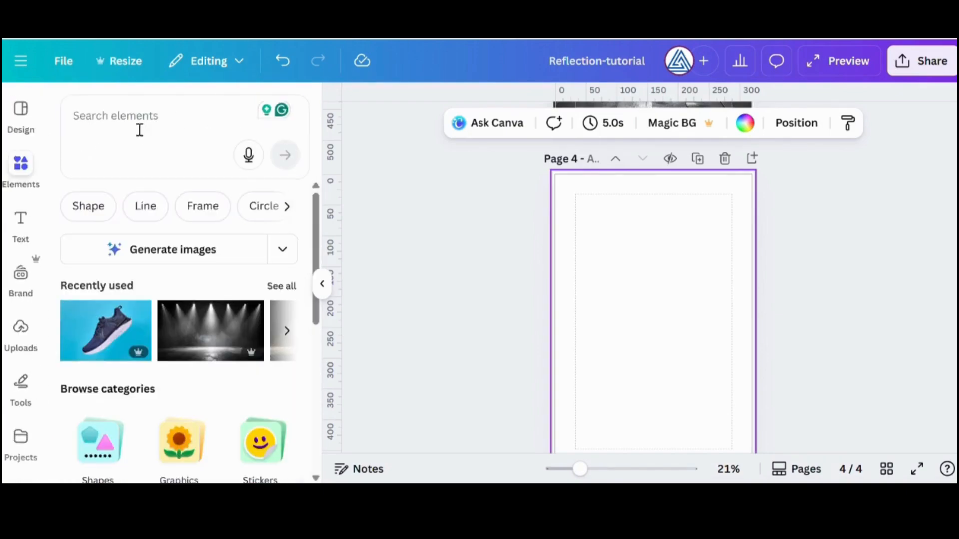
click(178, 124)
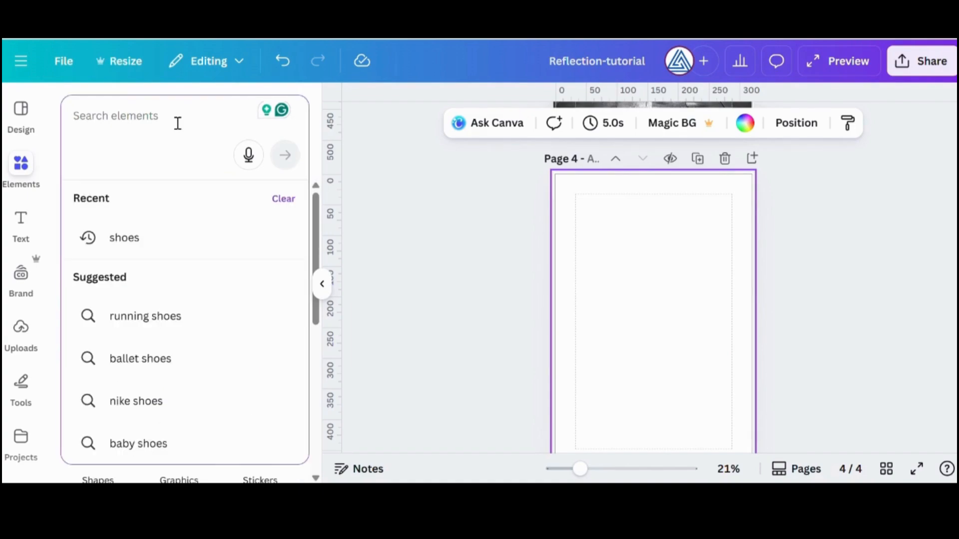
text(shini)
click(180, 280)
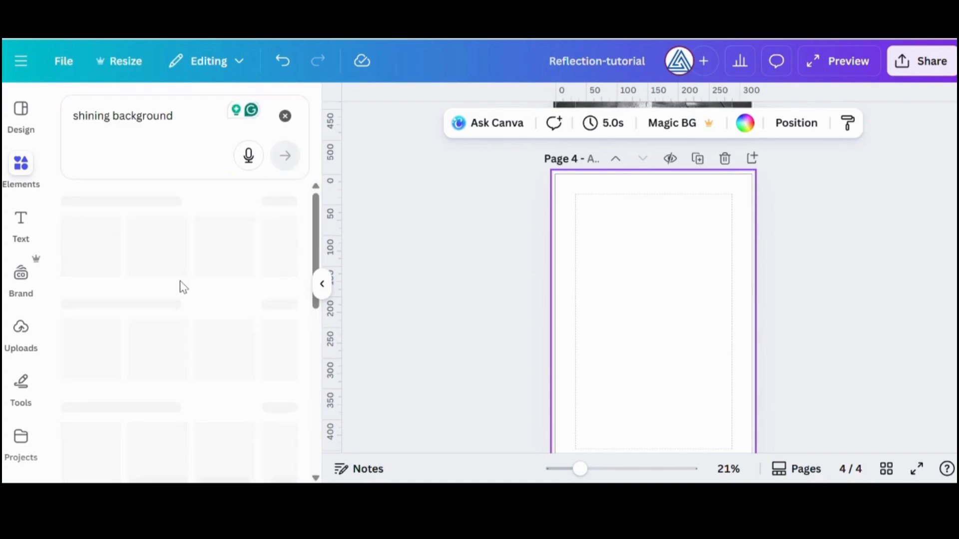
scroll(193, 286, down, 5)
scroll(198, 286, up, 5)
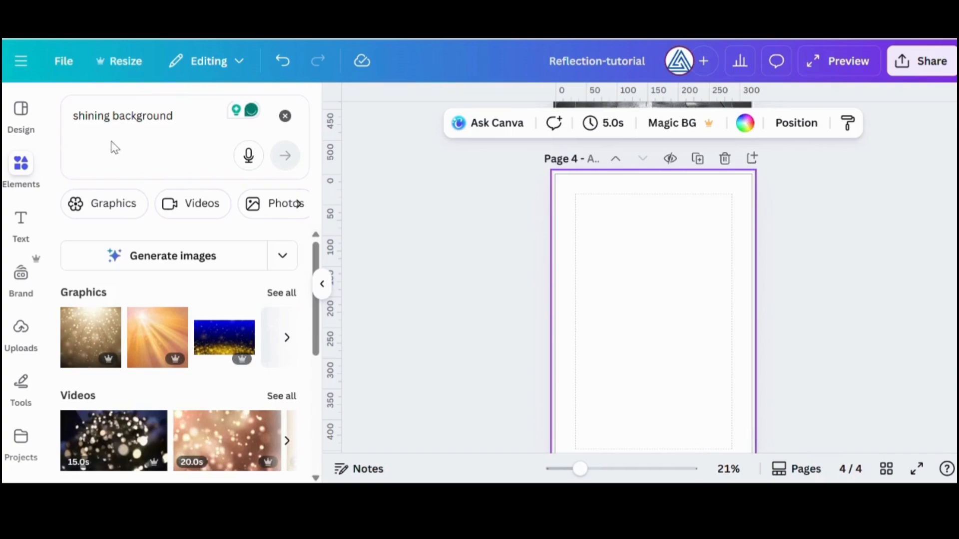
Search the photos for "shining floor" and set the glossy wooden plank floor as the background of page 4
double_click(205, 133)
key(BackSpace)
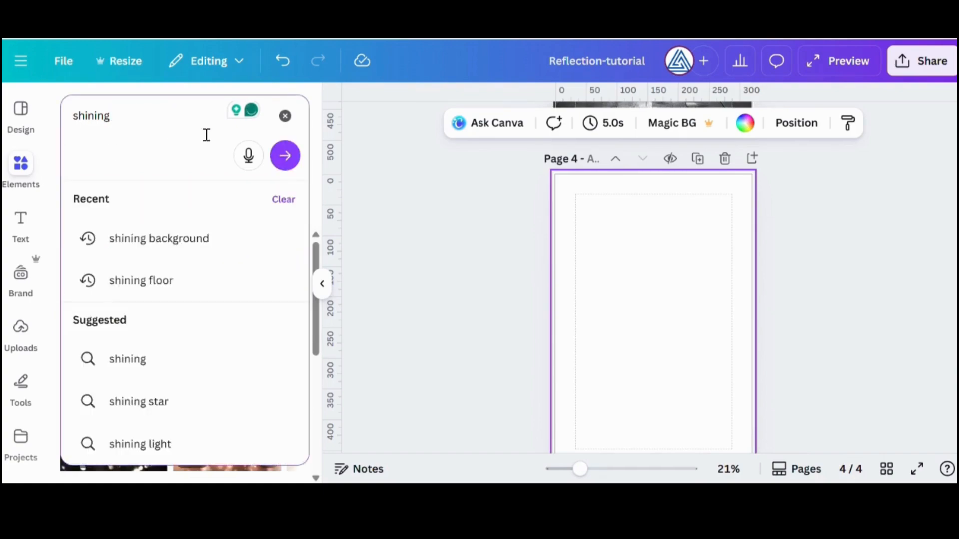
click(223, 281)
drag(220, 389, 549, 317)
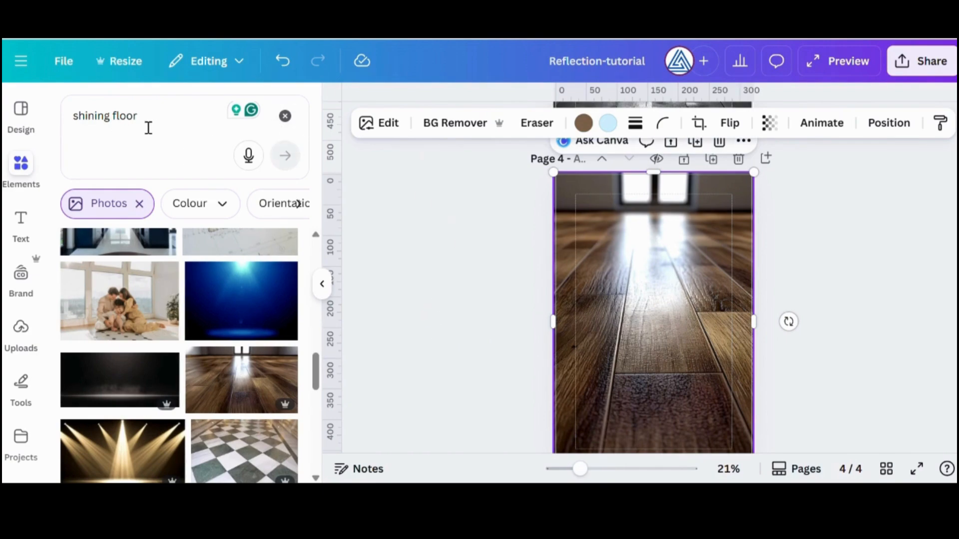
Search the photos for "long heel" and add the red platform high heel to the wooden floor page
drag(148, 128, 61, 114)
text(heel)
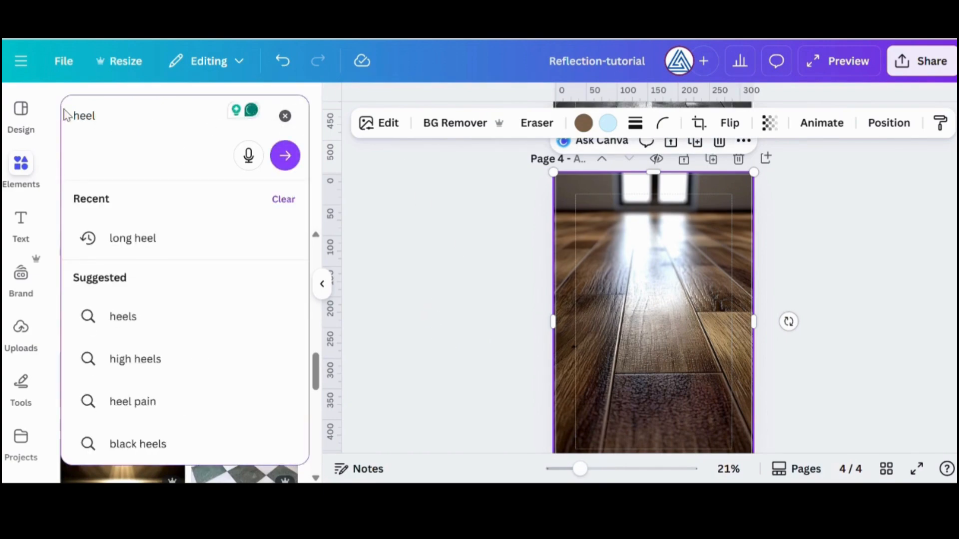
click(150, 240)
scroll(237, 326, down, 3)
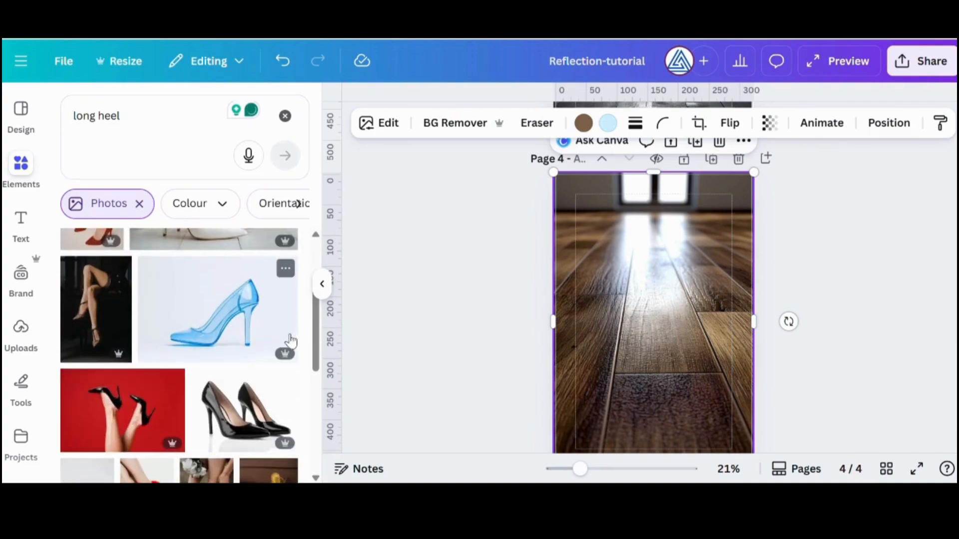
scroll(280, 335, down, 10)
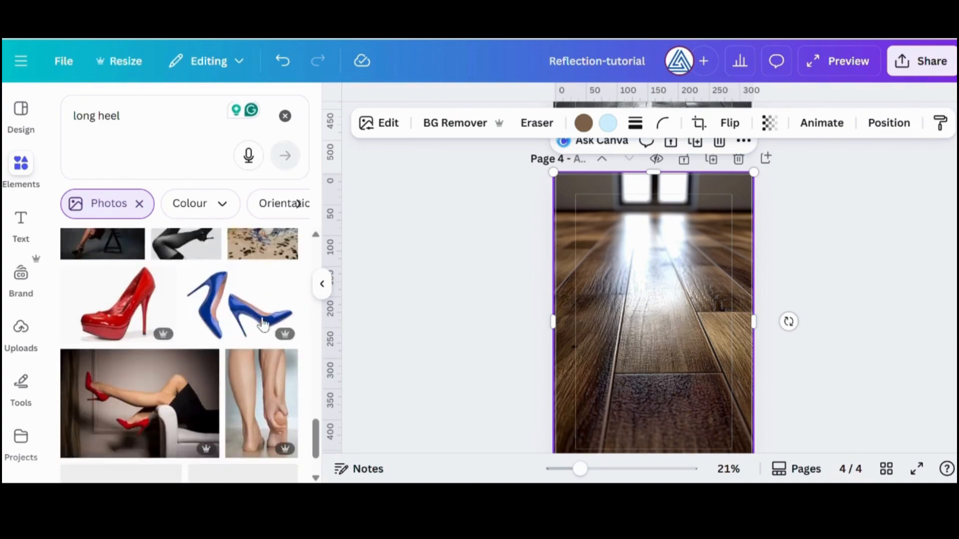
scroll(262, 324, up, 2)
click(113, 413)
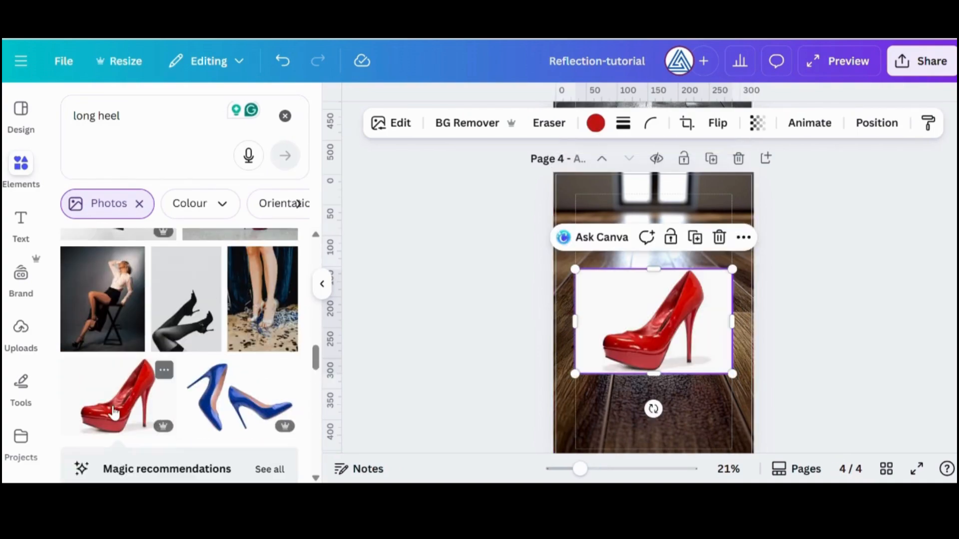
Remove the background of the red heel photo, shrink it and place it on the floor in the page's upper half
click(467, 123)
click(321, 284)
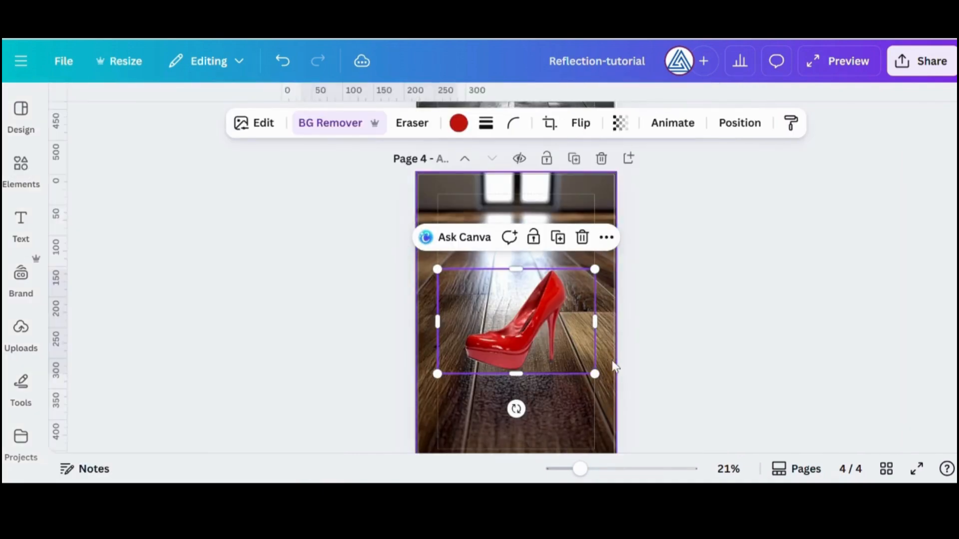
drag(531, 334, 518, 299)
drag(593, 347, 554, 324)
drag(479, 278, 504, 292)
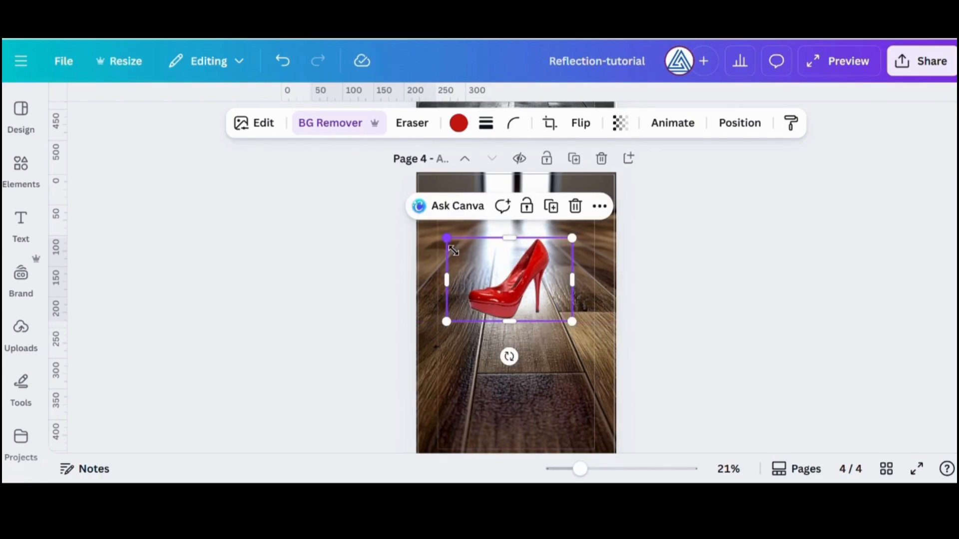
Open the red heel in the Easy Reflections app and set the reflection position to Above
scroll(47, 185, down, 5)
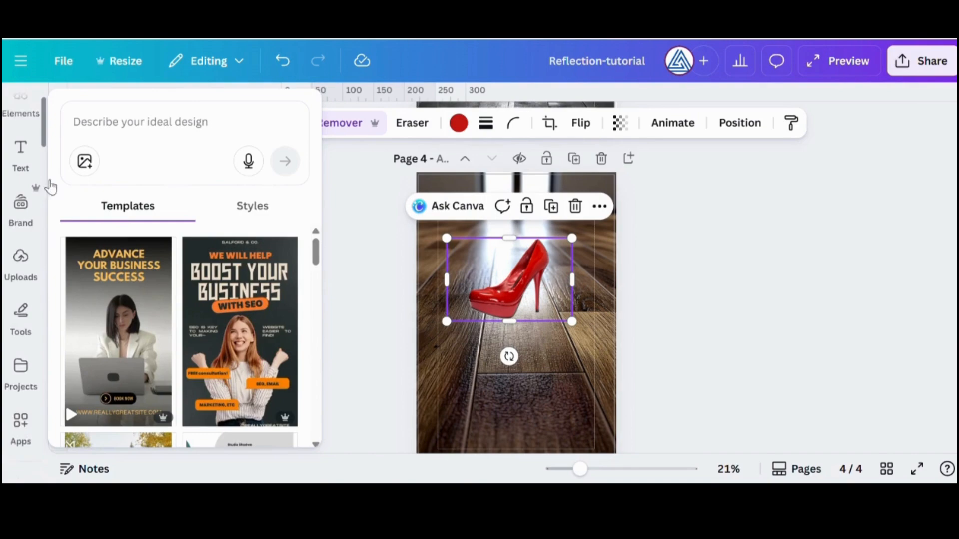
click(21, 434)
click(297, 378)
click(214, 370)
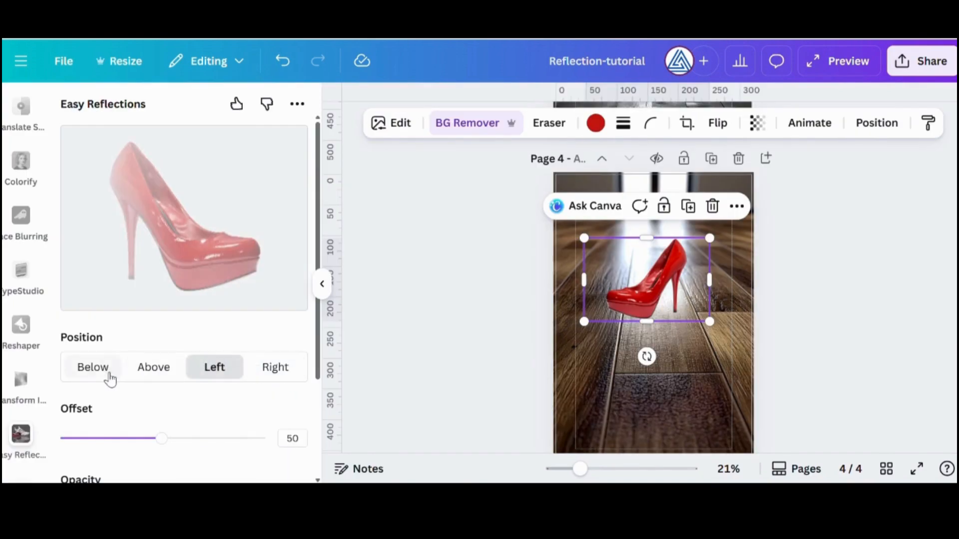
click(95, 372)
click(151, 372)
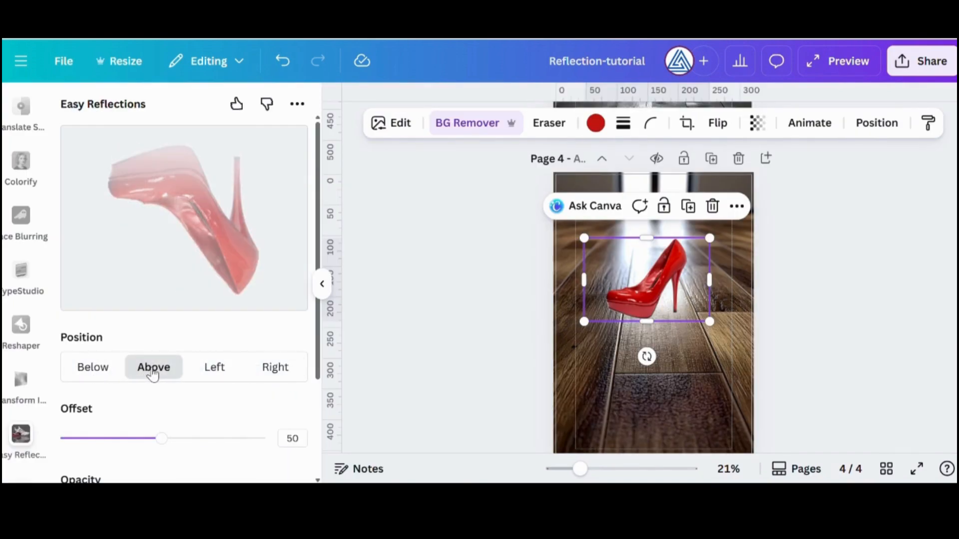
Set the reflection offset to 25 and add the reflection to the design
scroll(195, 394, down, 2)
scroll(175, 436, up, 2)
drag(162, 438, 109, 438)
scroll(225, 406, down, 3)
click(183, 421)
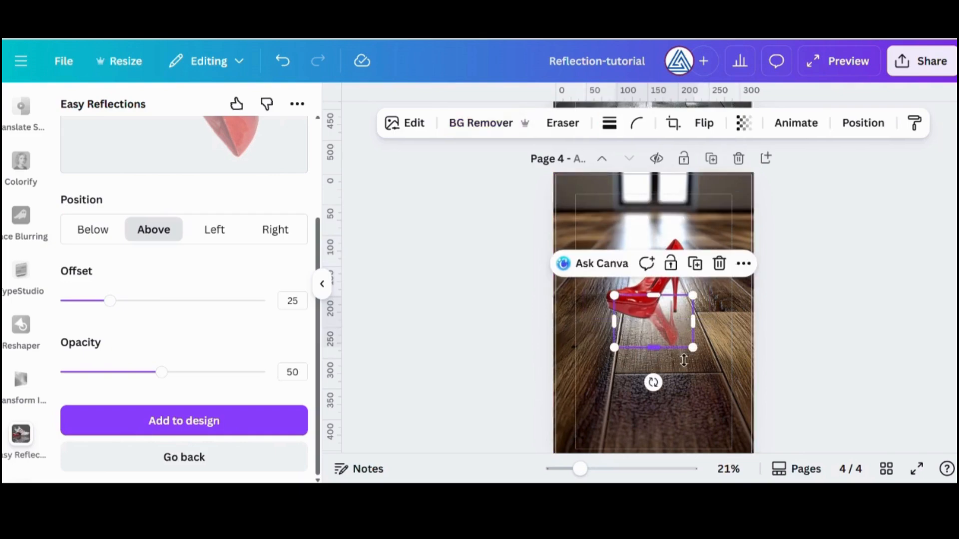
Flip the heel's reflection vertically, lay it over the red heel and scale it to the same size
drag(689, 345, 663, 305)
click(704, 123)
click(697, 195)
drag(702, 242, 709, 239)
Flip the reflection vertically back to upside down and move it directly below the red heel
click(714, 125)
click(699, 194)
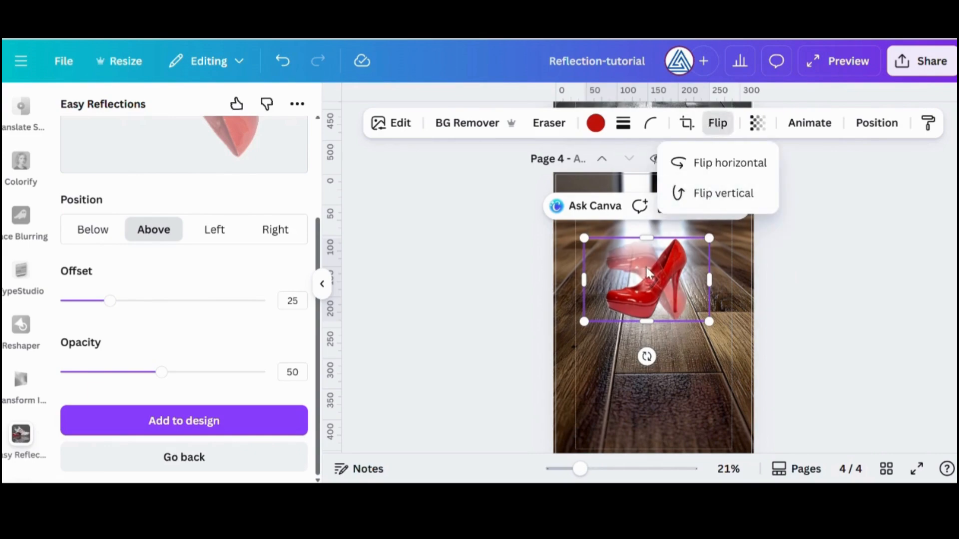
drag(646, 280, 644, 340)
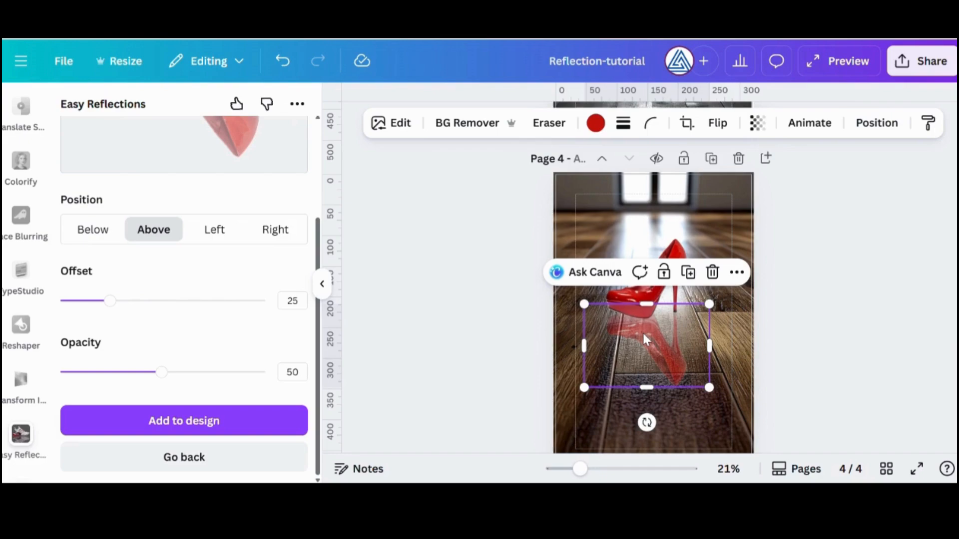
Bring the red heel to the front so it sits above its reflection
click(649, 279)
click(876, 123)
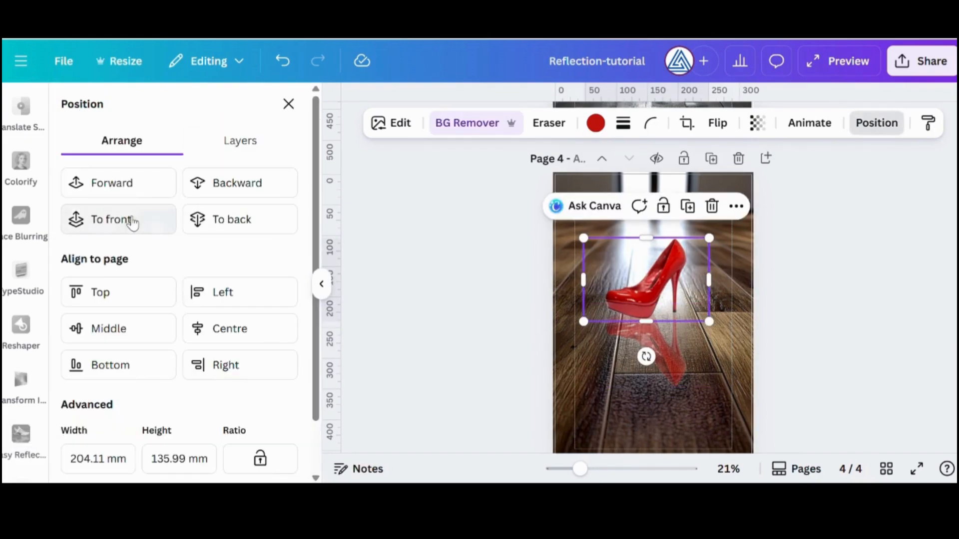
click(133, 221)
click(795, 244)
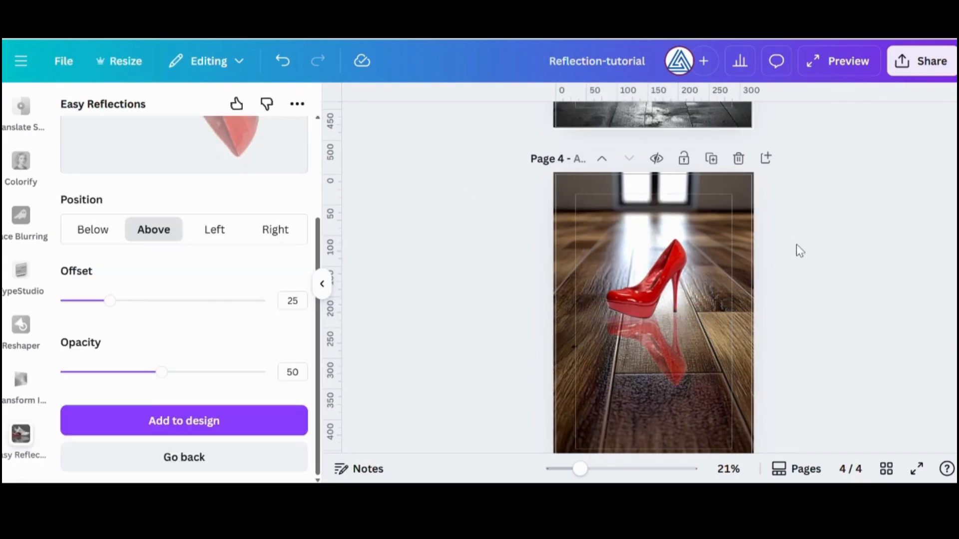
Group the red heel with its reflection and move them slightly up on the wooden floor
click(670, 256)
shift+click(671, 368)
mouse_move(722, 244)
mouse_down()
mouse_move(729, 238)
mouse_move(722, 246)
mouse_up()
click(601, 206)
mouse_move(640, 356)
mouse_down()
mouse_move(648, 263)
mouse_move(641, 346)
mouse_up()
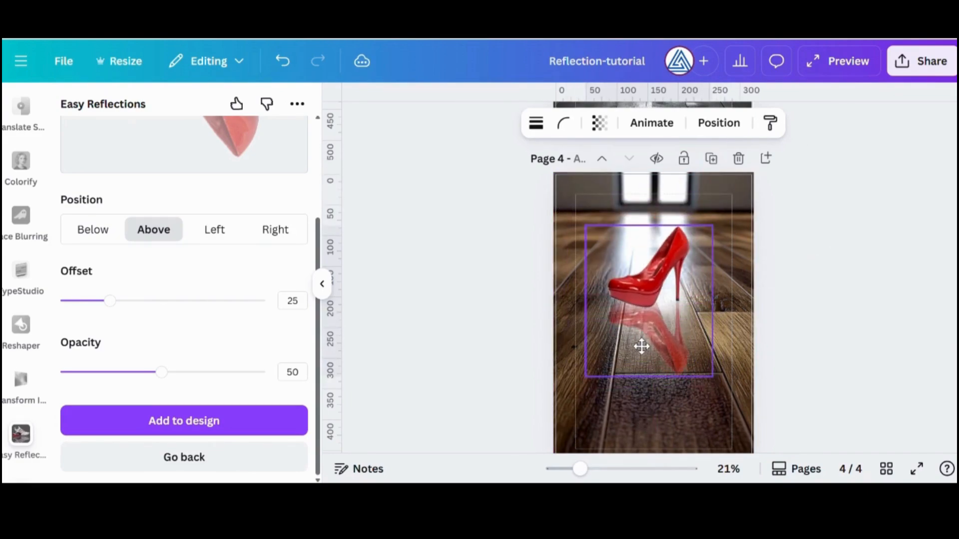
click(774, 344)
Add a blank page 5 after the red heel page
scroll(784, 367, down, 2)
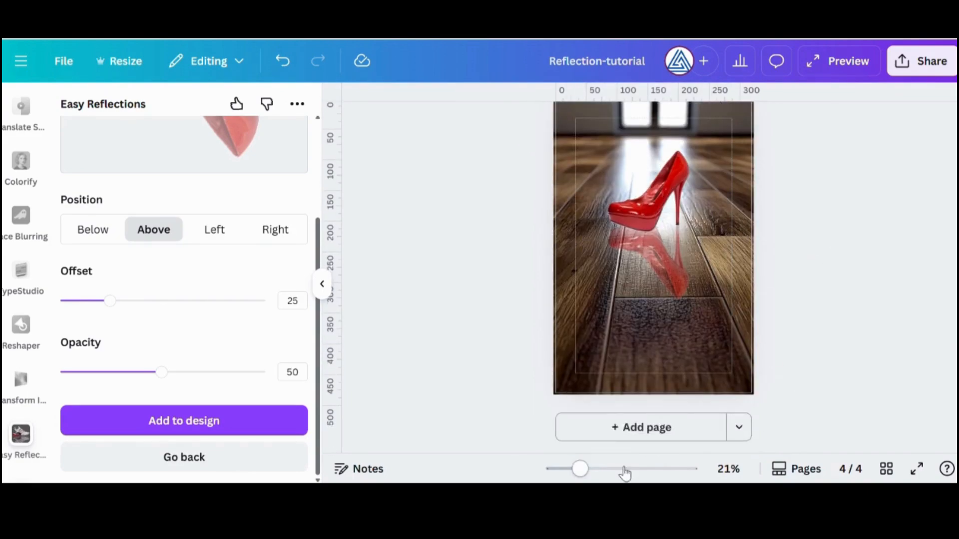
click(657, 428)
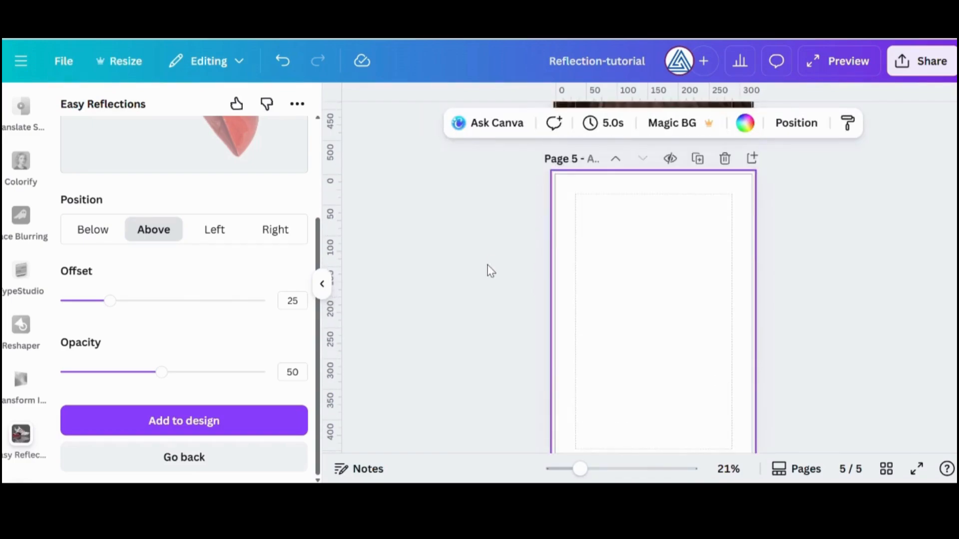
scroll(630, 280, up, 15)
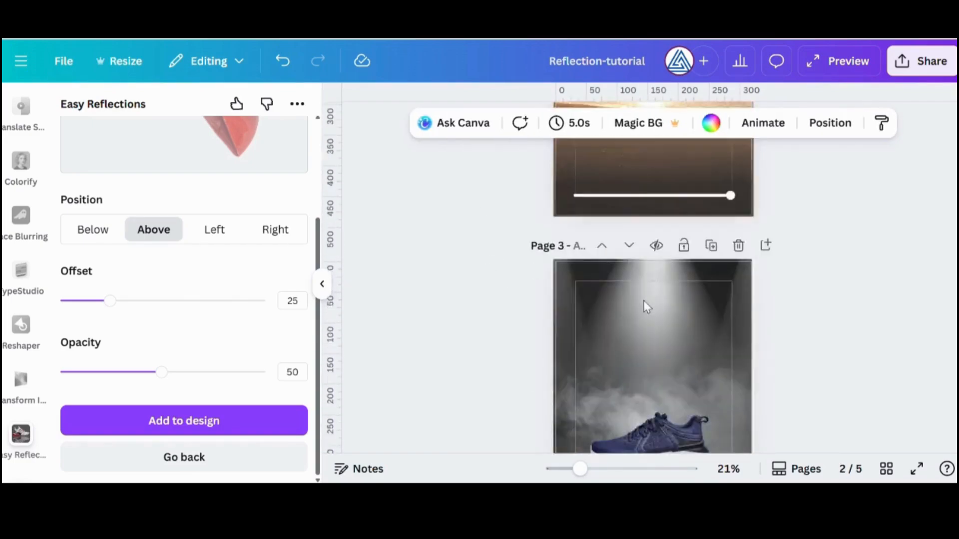
scroll(644, 301, down, 12)
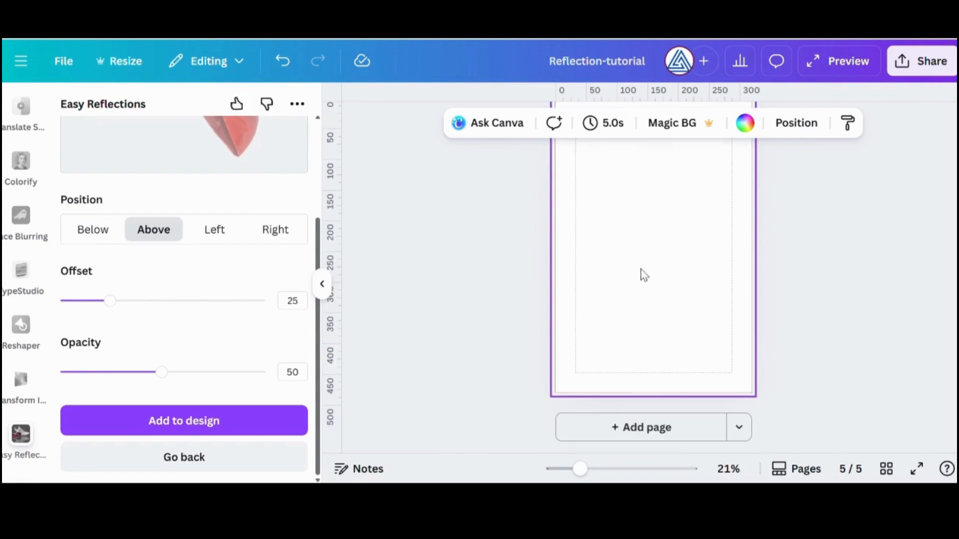
Search the elements' photos for "sea" and set the dark blue misty sea photo as the background of page 5
scroll(13, 196, up, 10)
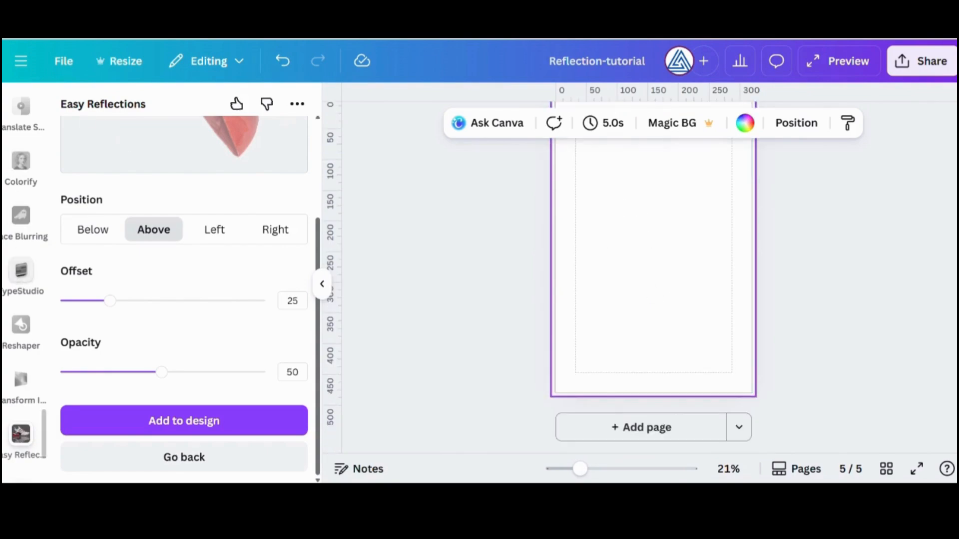
click(21, 165)
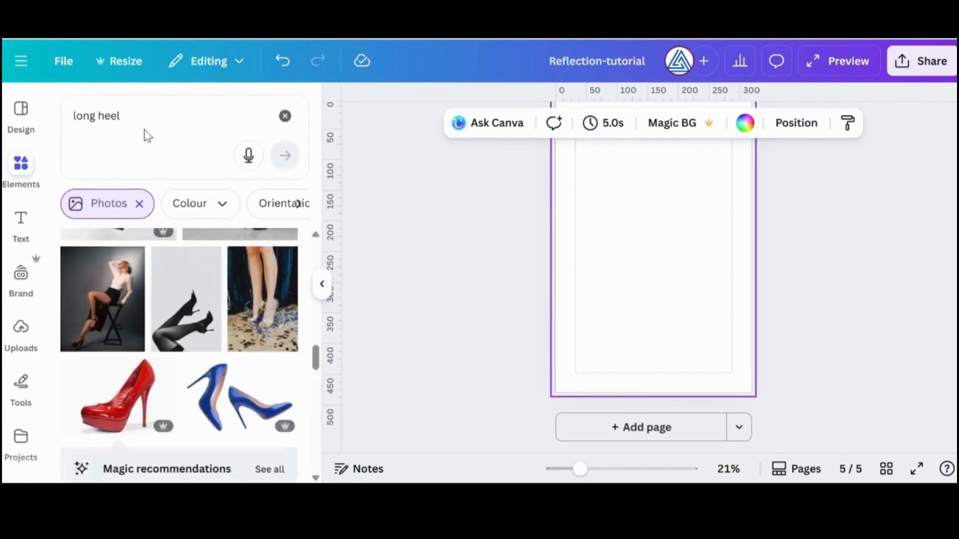
click(285, 116)
text(sea)
key(Return)
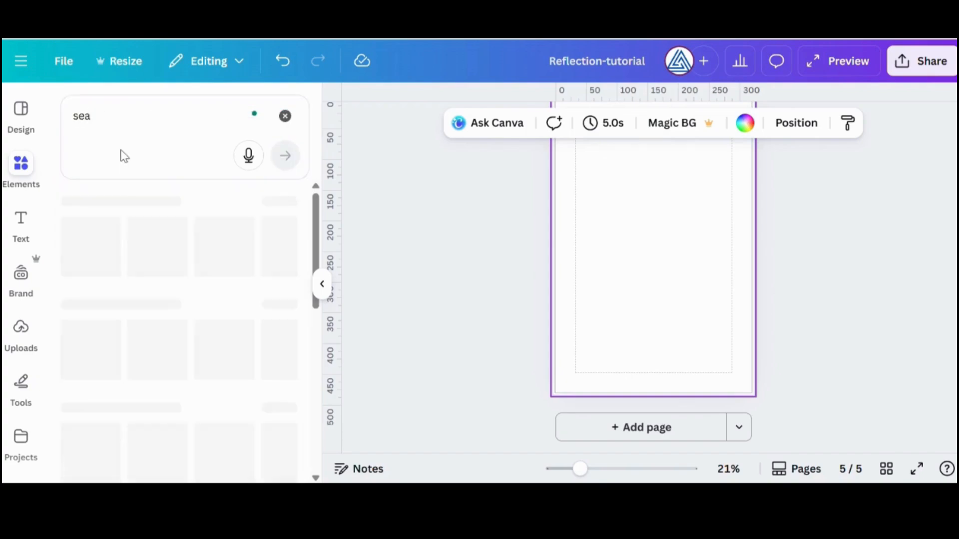
click(282, 396)
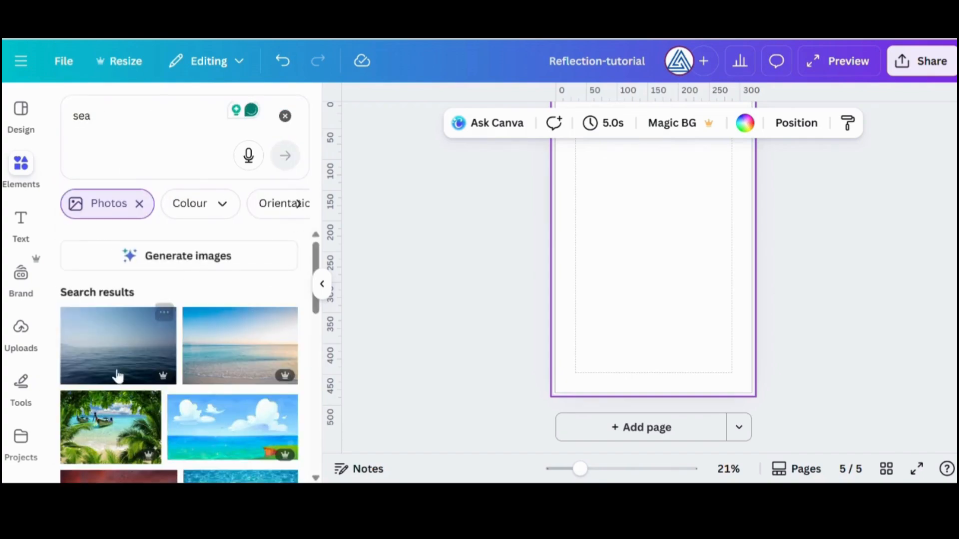
drag(118, 376, 564, 269)
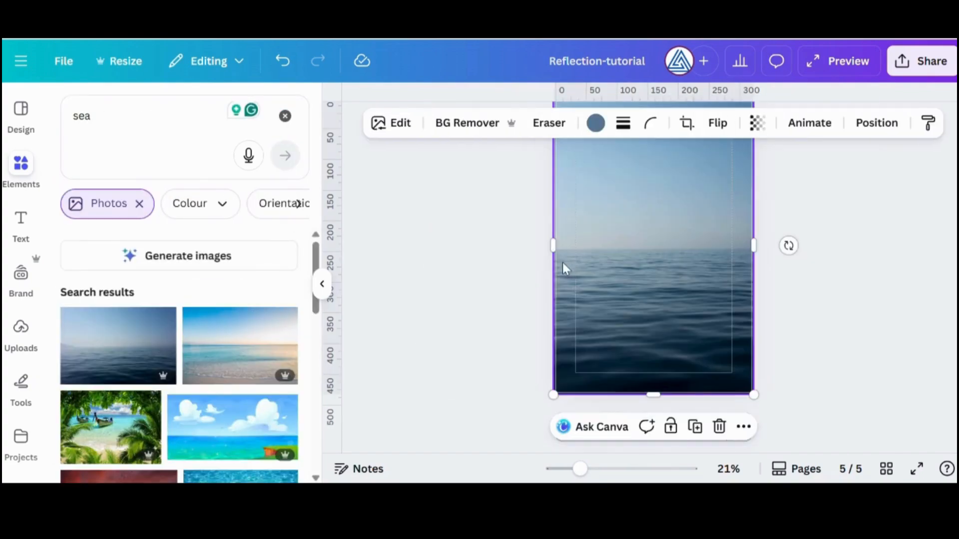
Search the photos for "seagul" to find a bird for the sea page
click(153, 115)
text(gul)
key(Return)
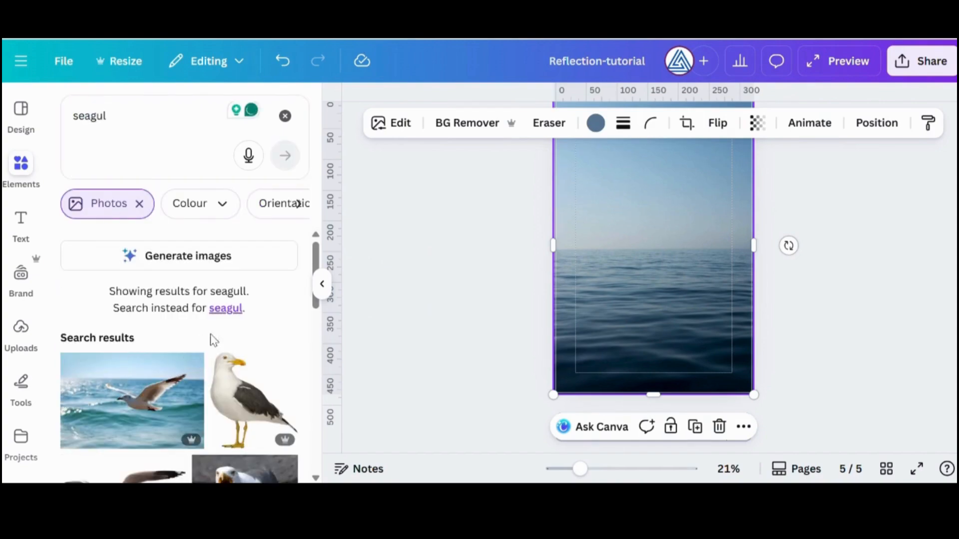
scroll(220, 340, down, 3)
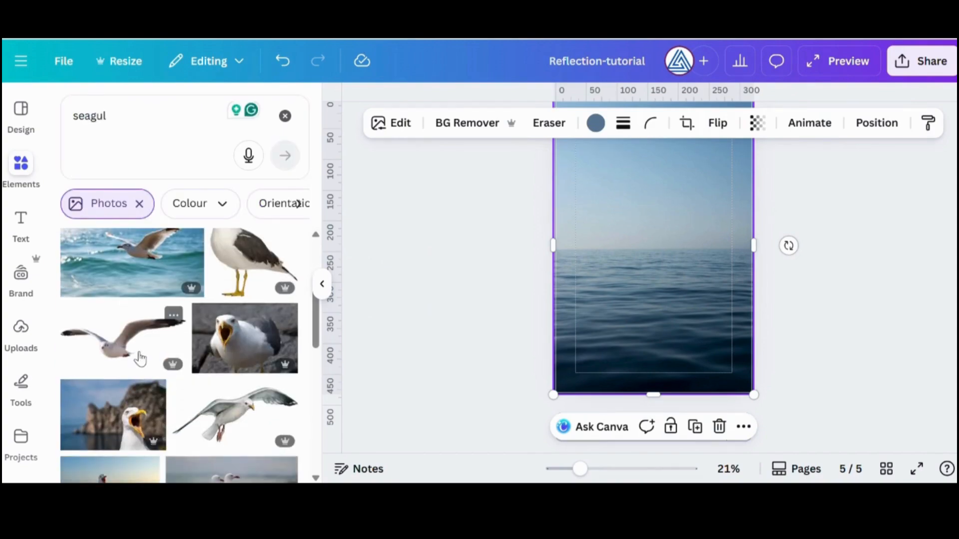
Try a flying seagull photo on the sea page, flipped horizontally and scaled down, and delete it
click(245, 421)
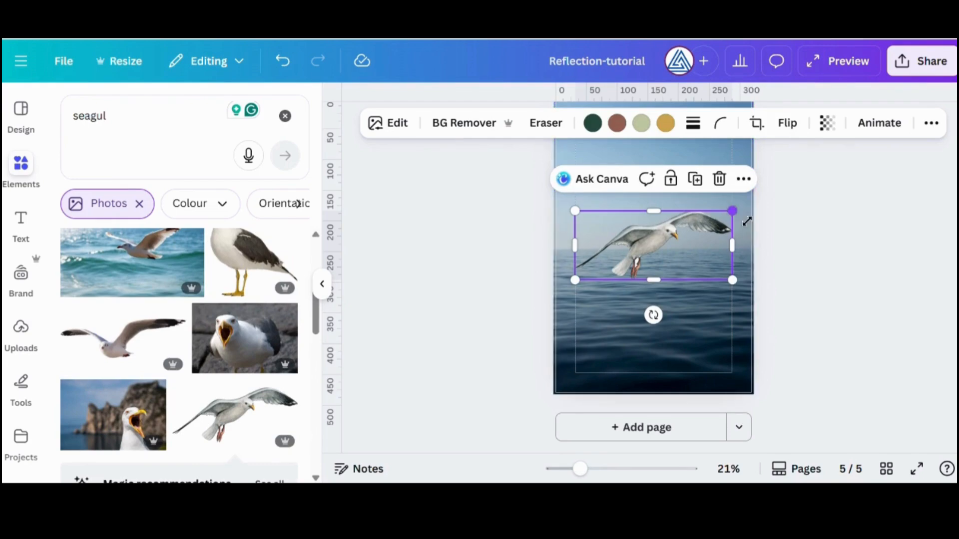
drag(735, 227, 737, 233)
click(787, 123)
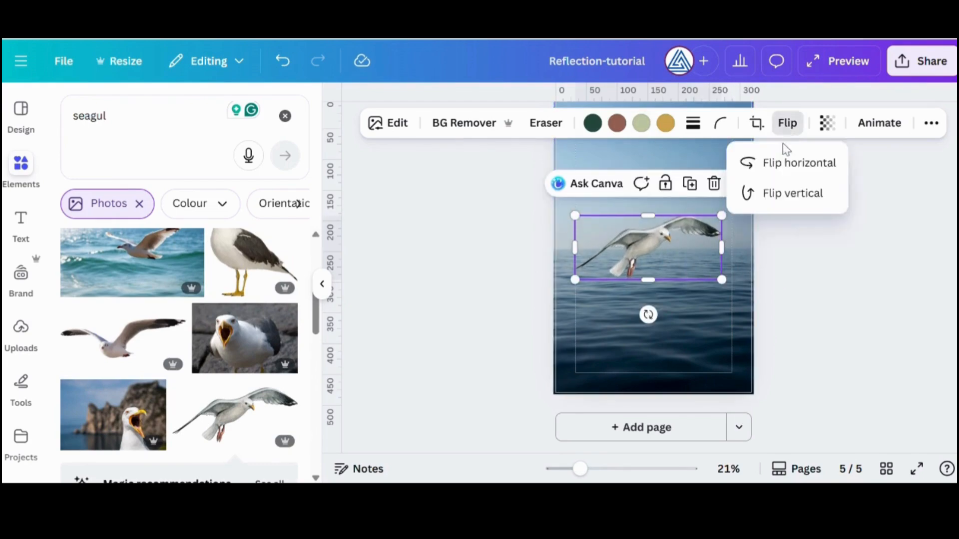
click(798, 163)
drag(720, 286, 688, 277)
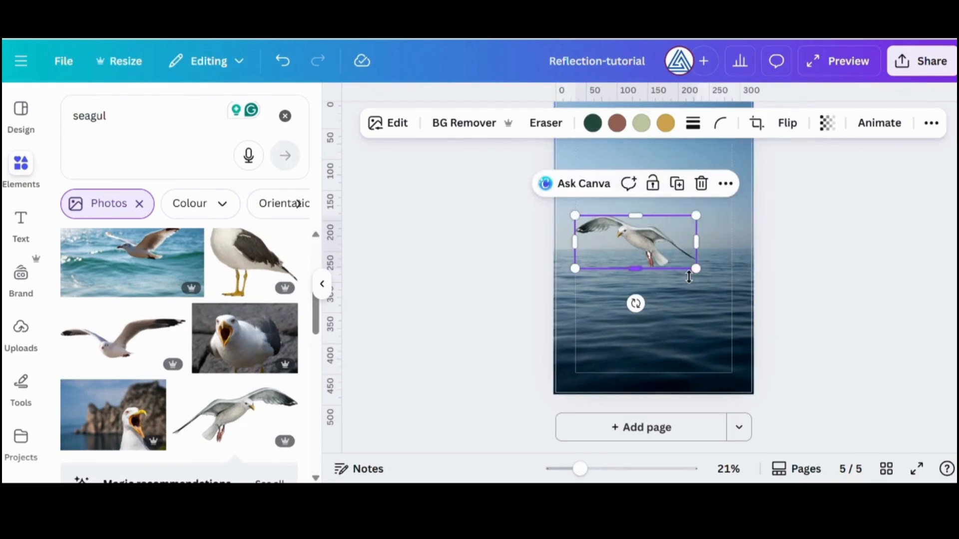
key(Delete)
Add the photo of the seagull with raised, spread wings to the sea page and flip it horizontally
scroll(199, 360, down, 10)
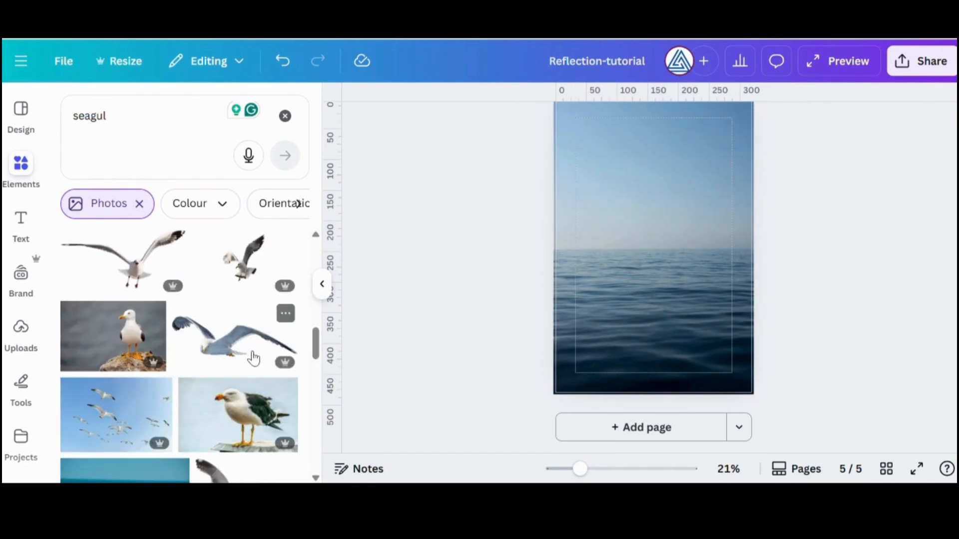
scroll(254, 358, down, 8)
click(123, 315)
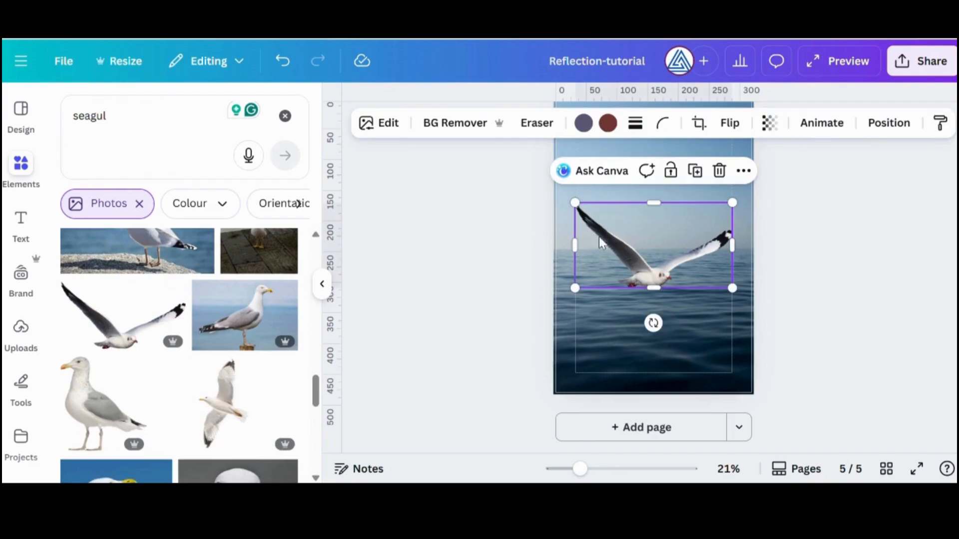
click(730, 122)
click(749, 174)
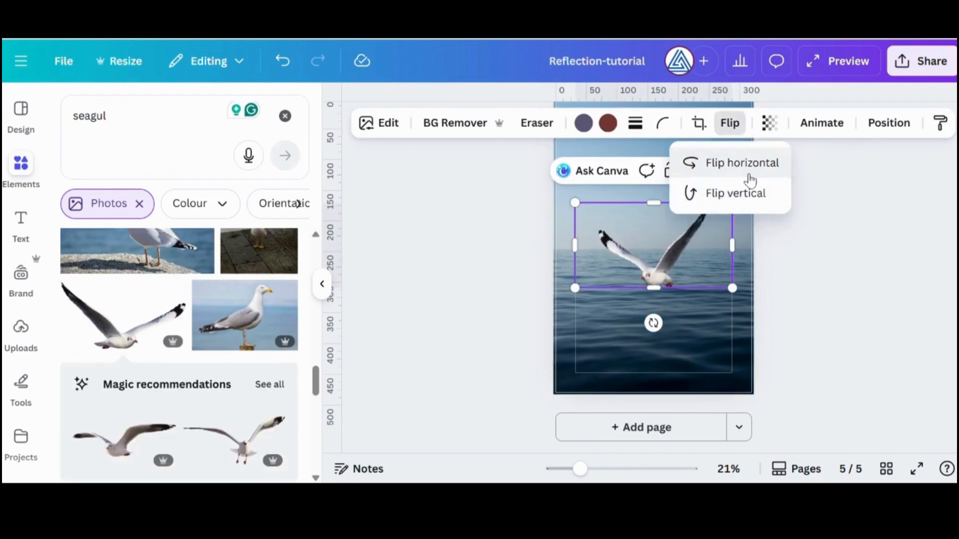
Scale the seagull down, rotate it slightly and place it just above the water near the horizon
drag(732, 288, 695, 270)
mouse_move(641, 303)
mouse_down()
mouse_move(674, 311)
mouse_move(633, 313)
mouse_up()
drag(657, 241, 675, 262)
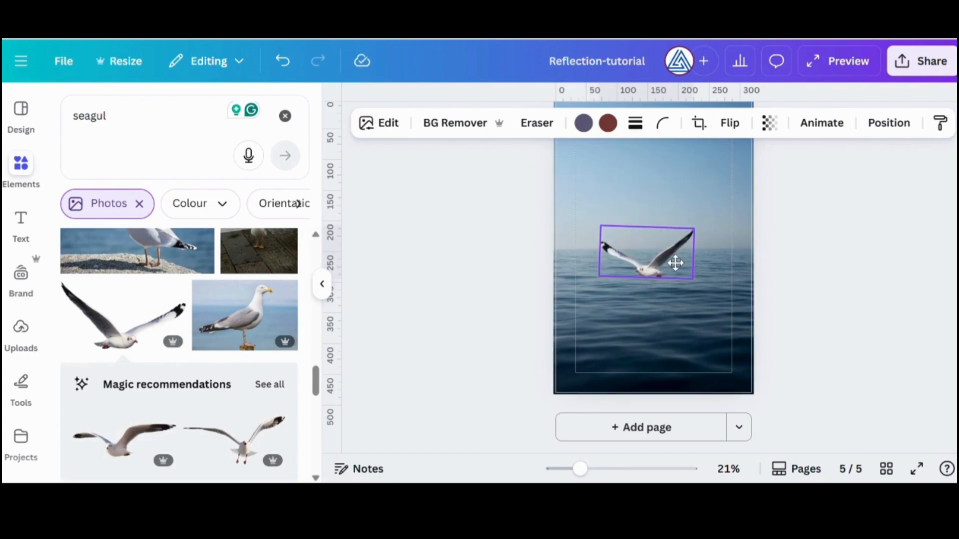
Duplicate the seagull, flip the copy vertically and place it directly below the original on the water
key(ctrl+d)
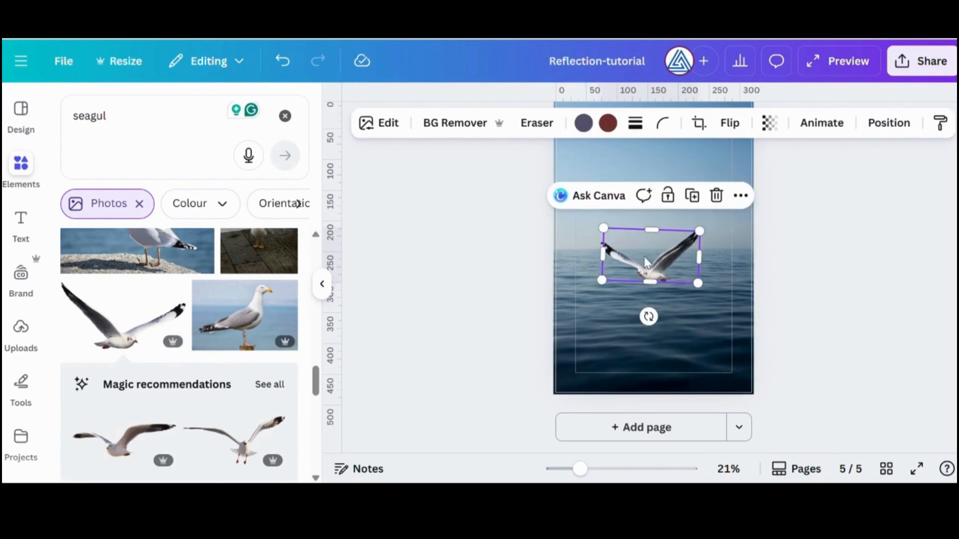
click(729, 123)
click(733, 200)
drag(662, 255, 658, 303)
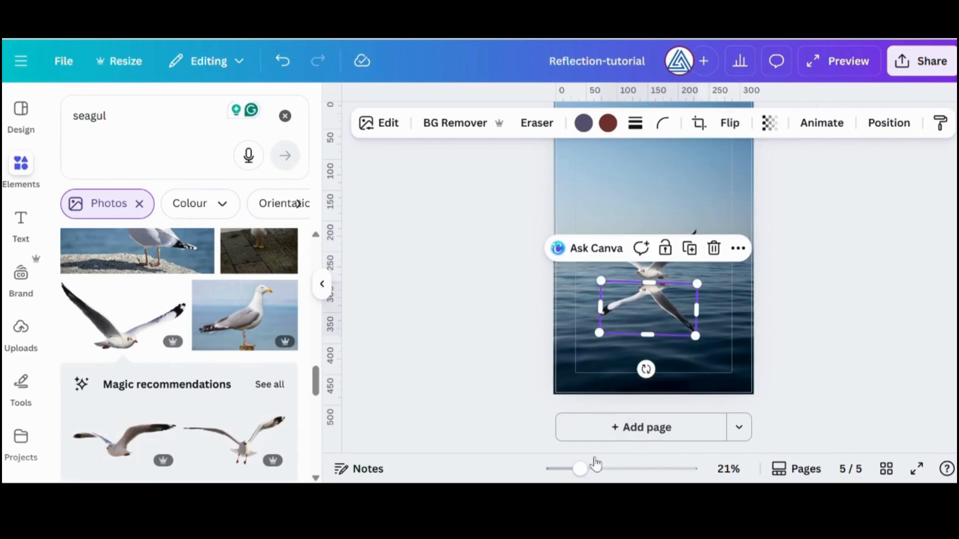
Line up the mirrored seagull closely beneath the original bird and set its transparency to 35
drag(581, 469, 604, 469)
drag(668, 384, 672, 346)
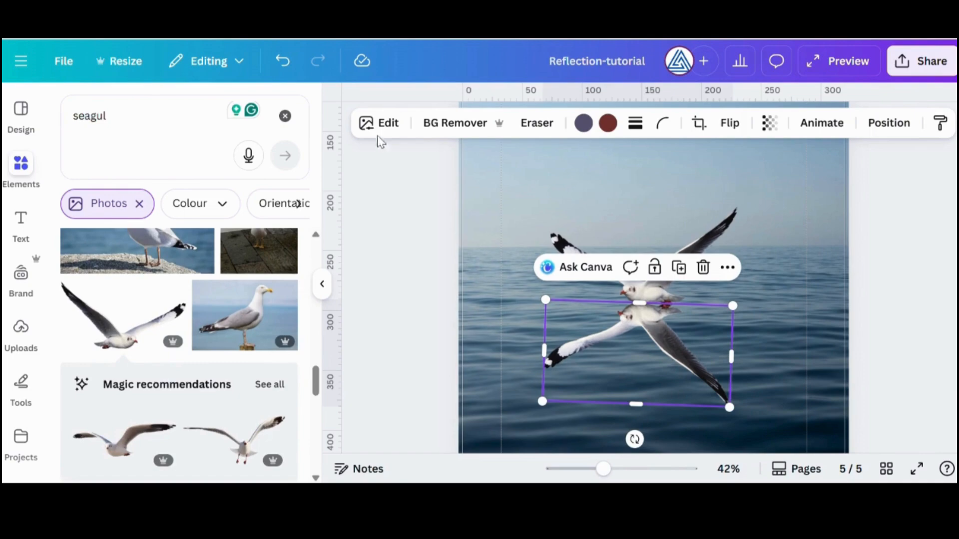
click(769, 123)
drag(749, 186, 715, 193)
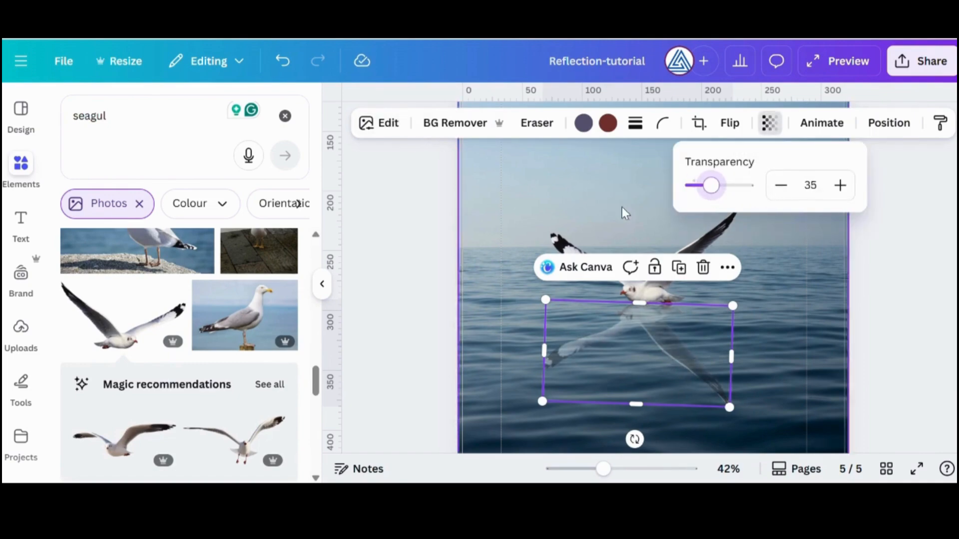
Apply the Liquify app's Melt effect to the mirrored seagull
click(378, 123)
scroll(320, 324, down, 5)
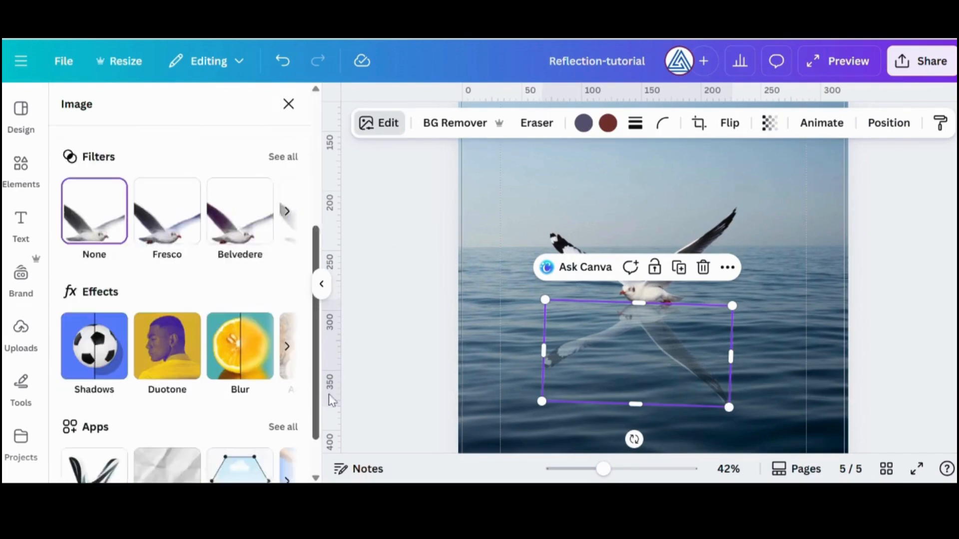
click(295, 427)
click(295, 428)
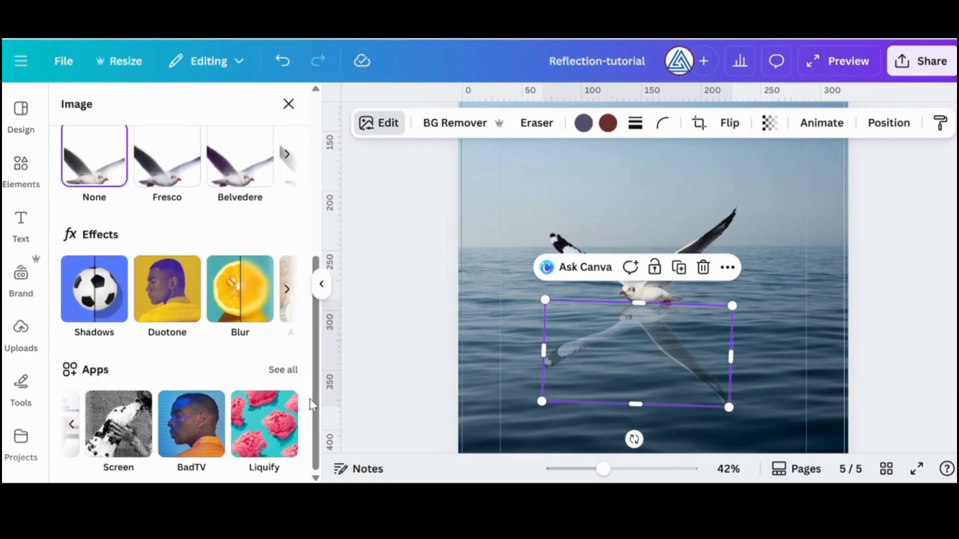
click(264, 425)
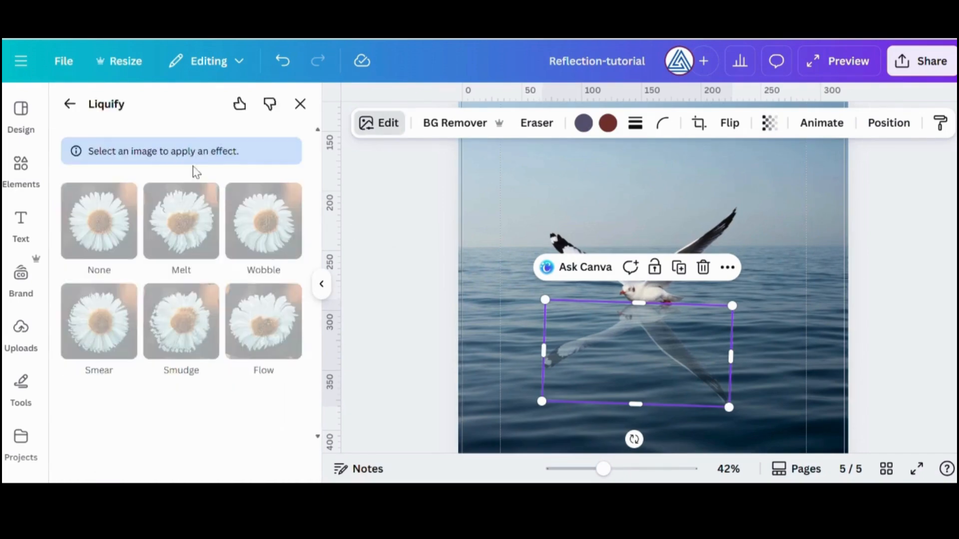
click(182, 185)
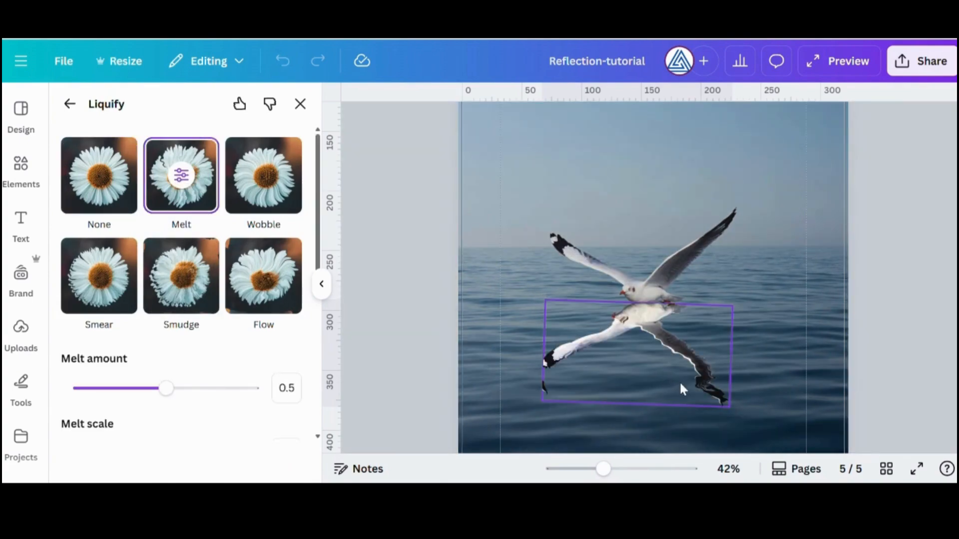
Set the Melt amount to 0.31 and the Melt scale to 0.55, and save the effect to the mirrored seagull
mouse_move(173, 397)
mouse_down()
mouse_move(141, 394)
mouse_move(246, 388)
mouse_move(148, 403)
mouse_move(100, 393)
mouse_move(135, 396)
mouse_up()
scroll(142, 441, down, 3)
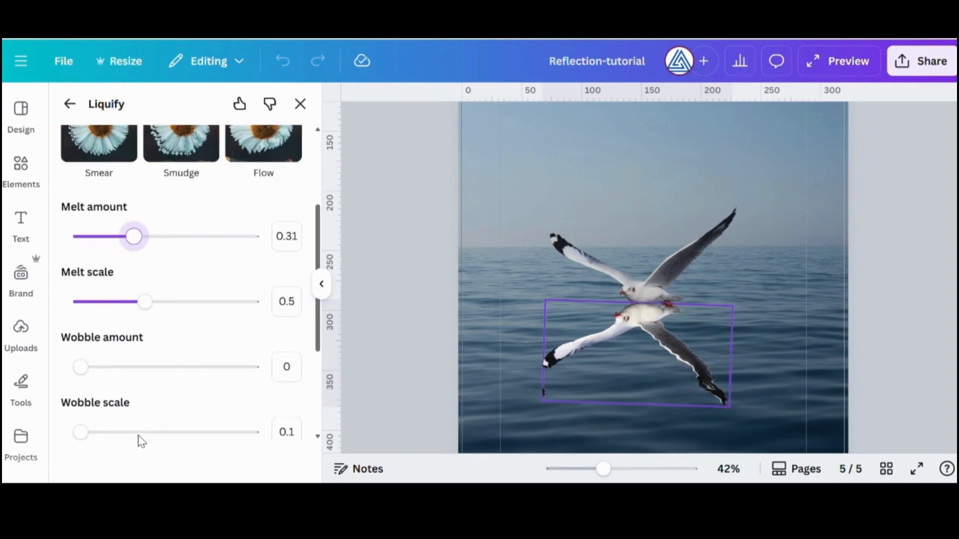
mouse_move(149, 315)
mouse_down()
mouse_move(124, 304)
mouse_move(161, 308)
mouse_up()
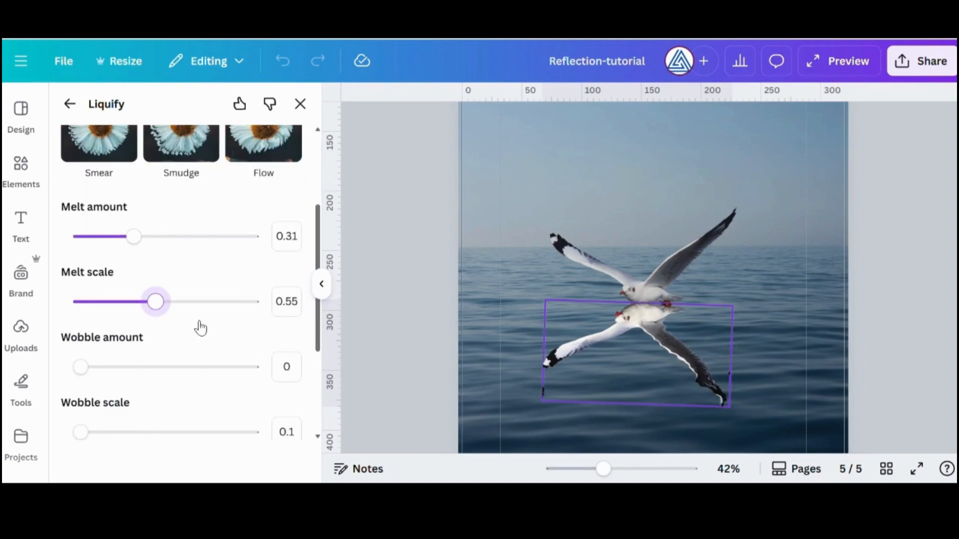
scroll(210, 360, down, 5)
click(181, 385)
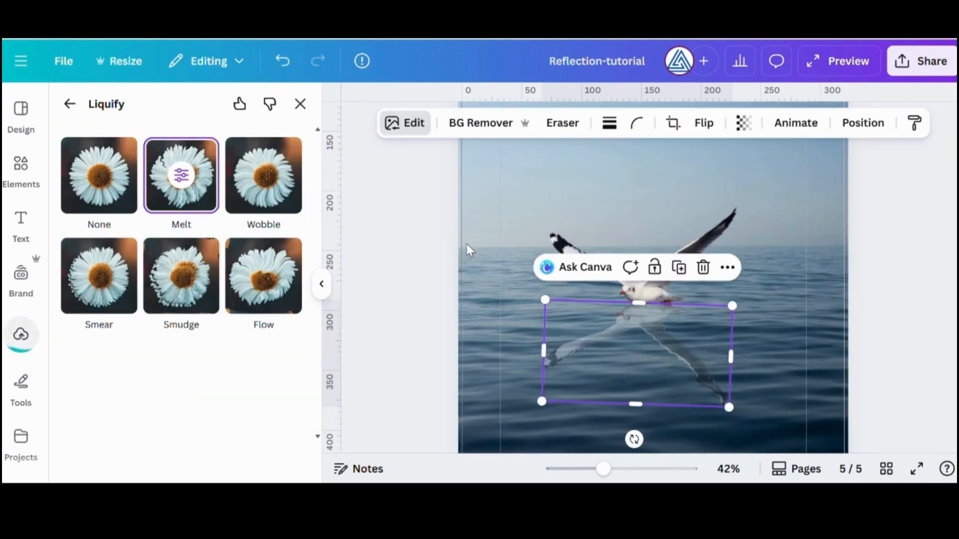
click(410, 247)
Try scaling the seagull's reflection down slightly, undo the resizing and shift the reflection a little lower
click(652, 347)
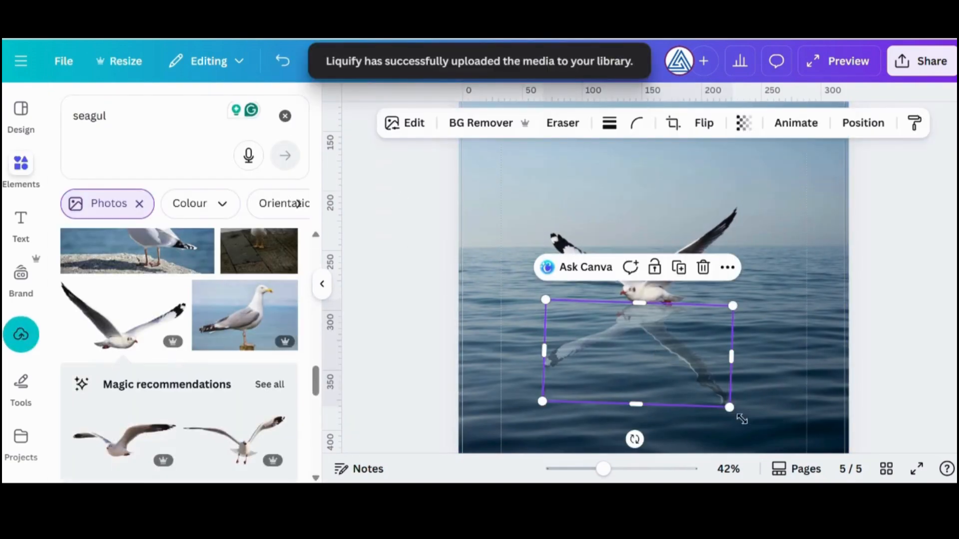
drag(742, 420, 721, 396)
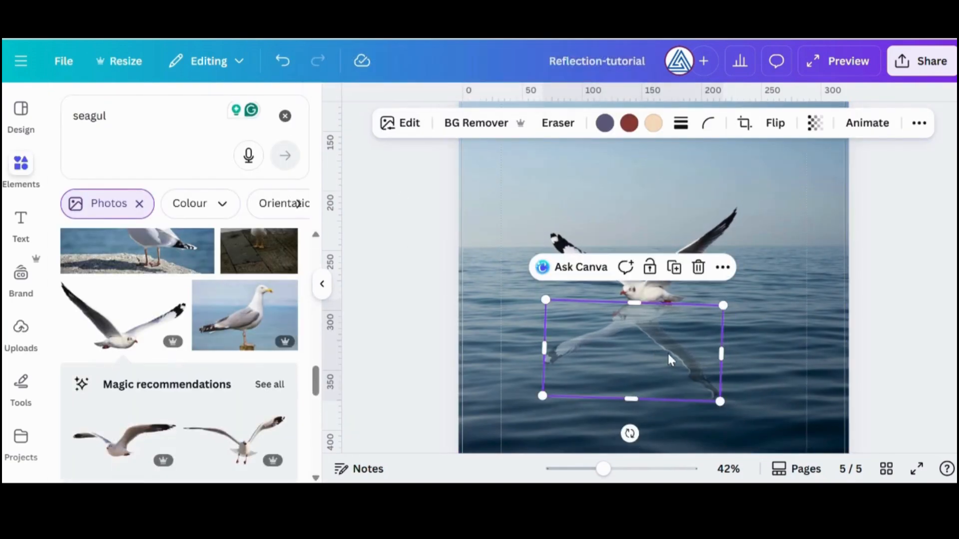
mouse_move(679, 360)
mouse_down()
mouse_move(678, 371)
mouse_move(673, 359)
mouse_up()
key(ctrl+z)
key(ctrl+y)
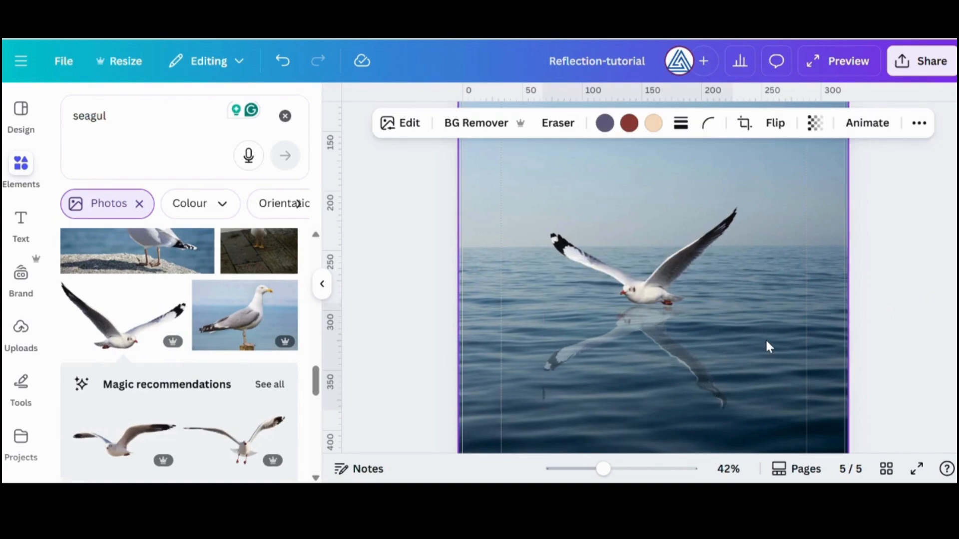
Set the transparency of the seagull's reflection to 21 and deselect it
click(815, 123)
drag(756, 186, 754, 187)
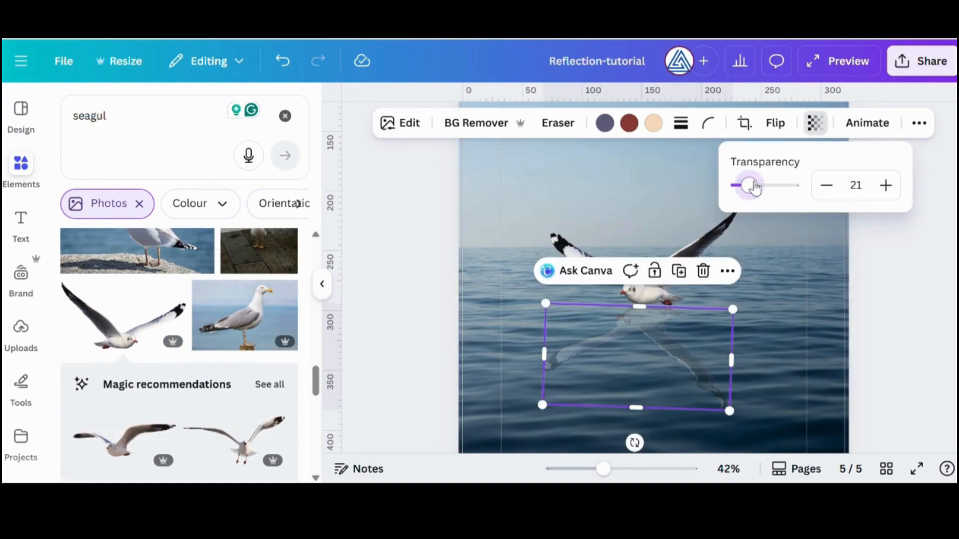
click(872, 266)
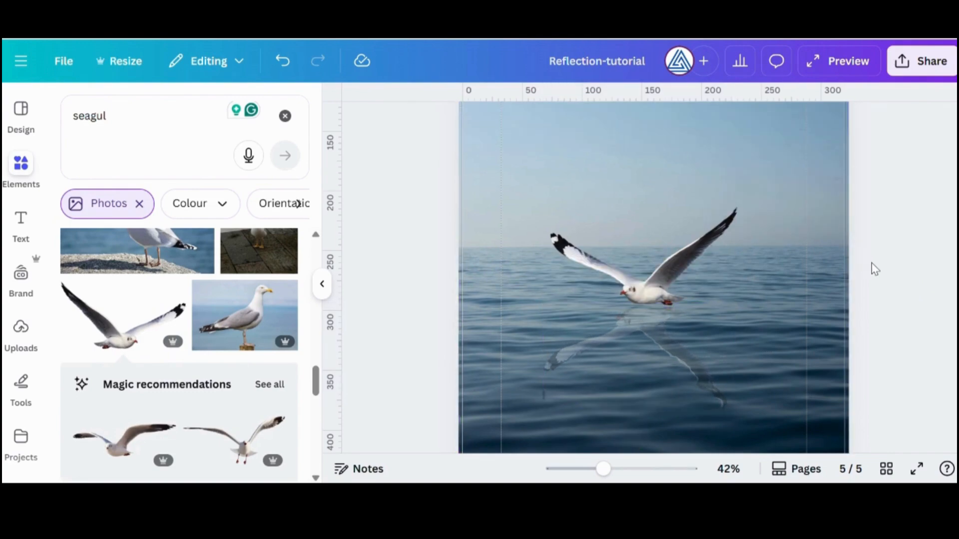
Review the reflection designs across the document's pages, from the seagull page back to the perfume bottle
scroll(819, 280, down, 3)
scroll(799, 301, up, 10)
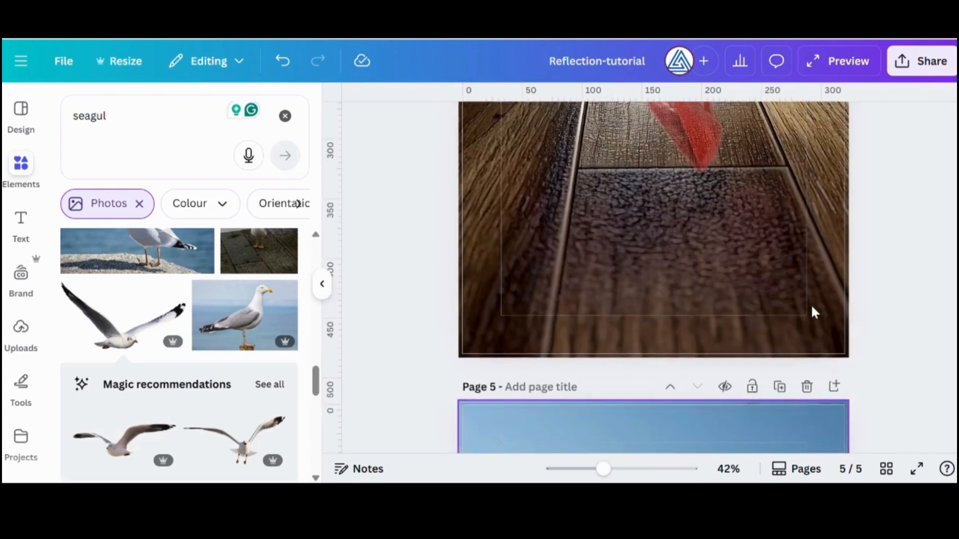
scroll(821, 309, up, 8)
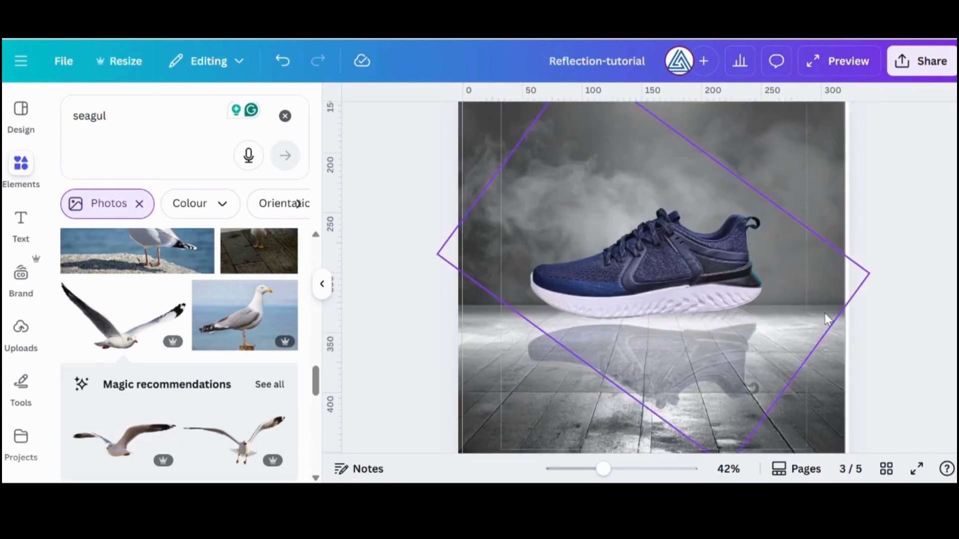
scroll(831, 319, up, 10)
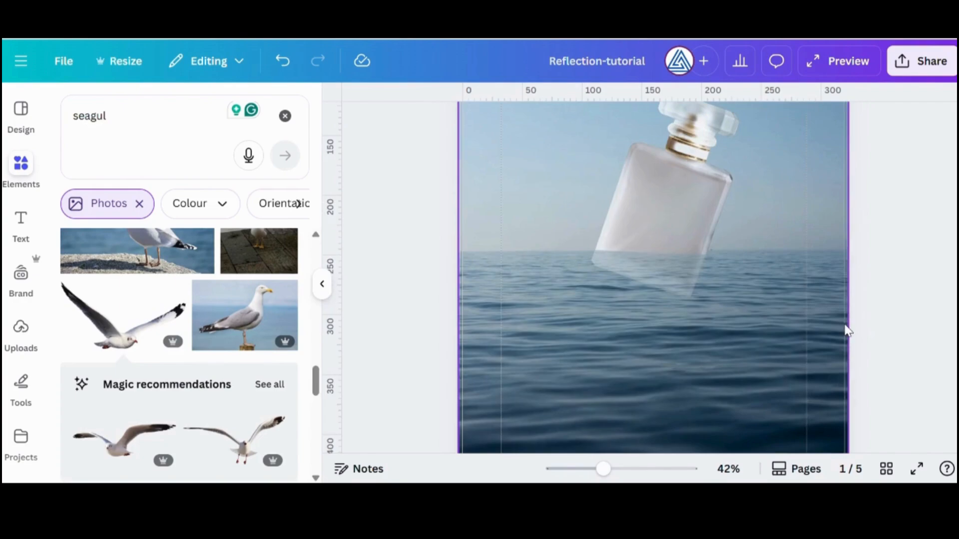
scroll(848, 330, down, 10)
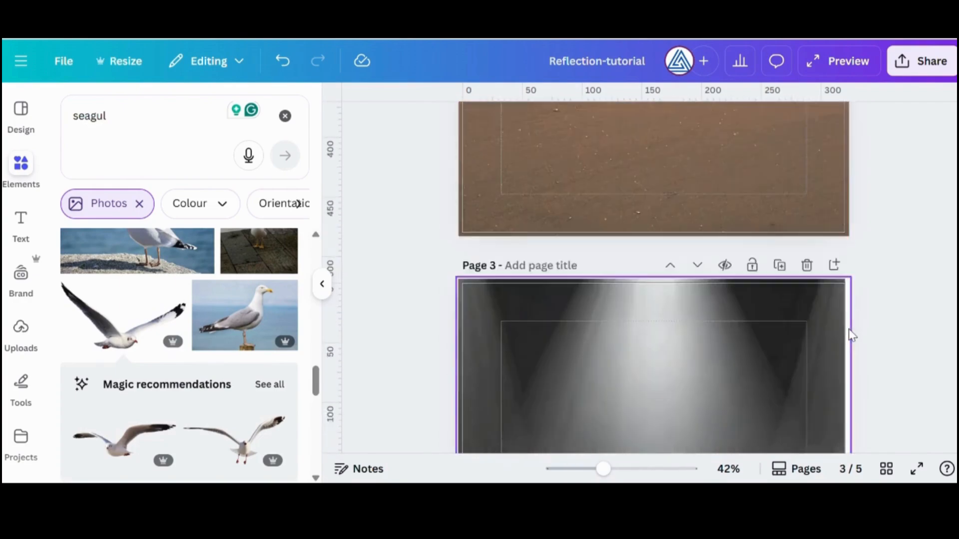